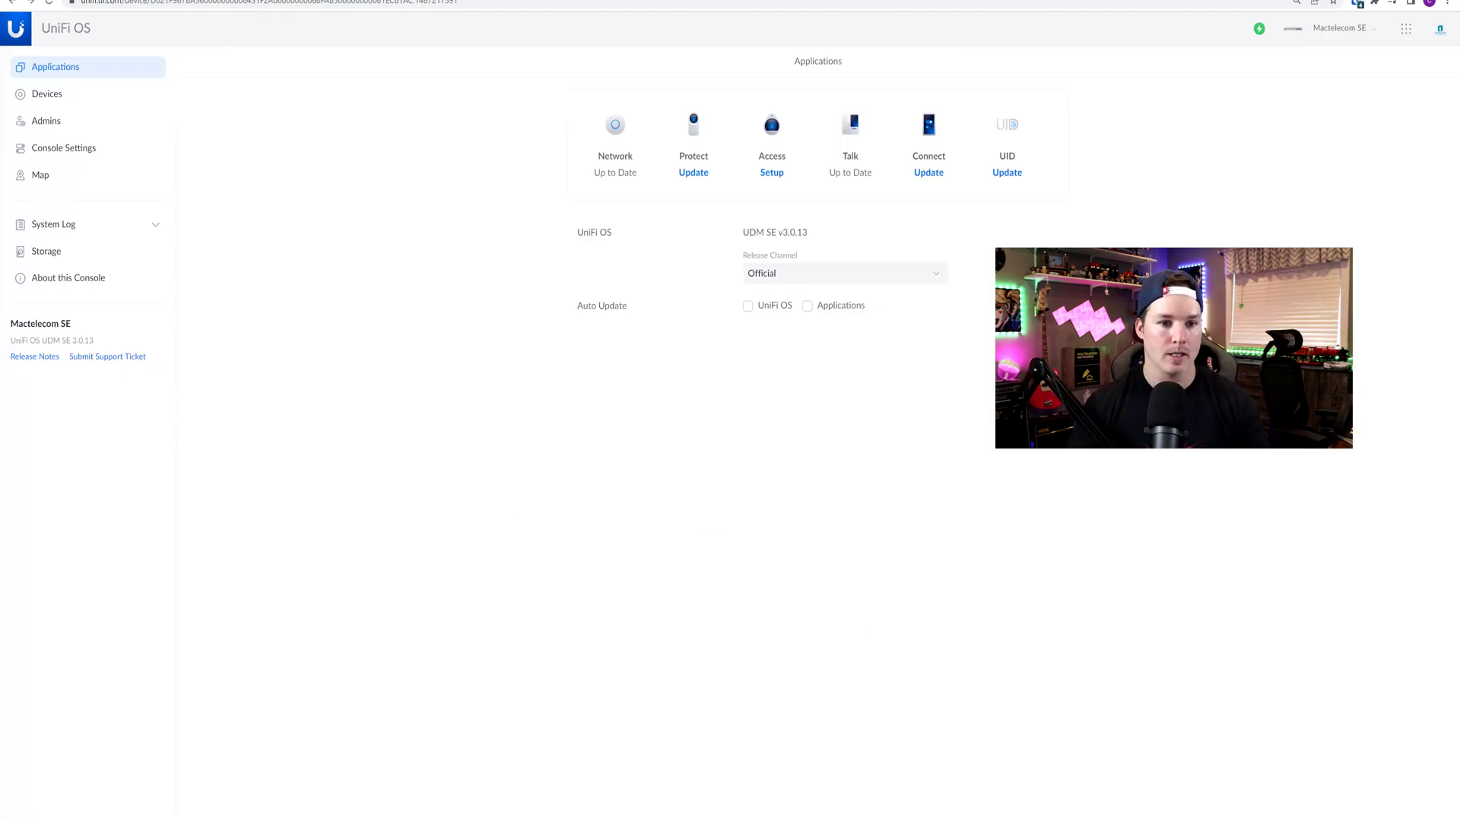
Step: Start the Access setup after accepting the privacy policy and licence agreement
{"action": "left_click", "coordinate": [772, 173]}
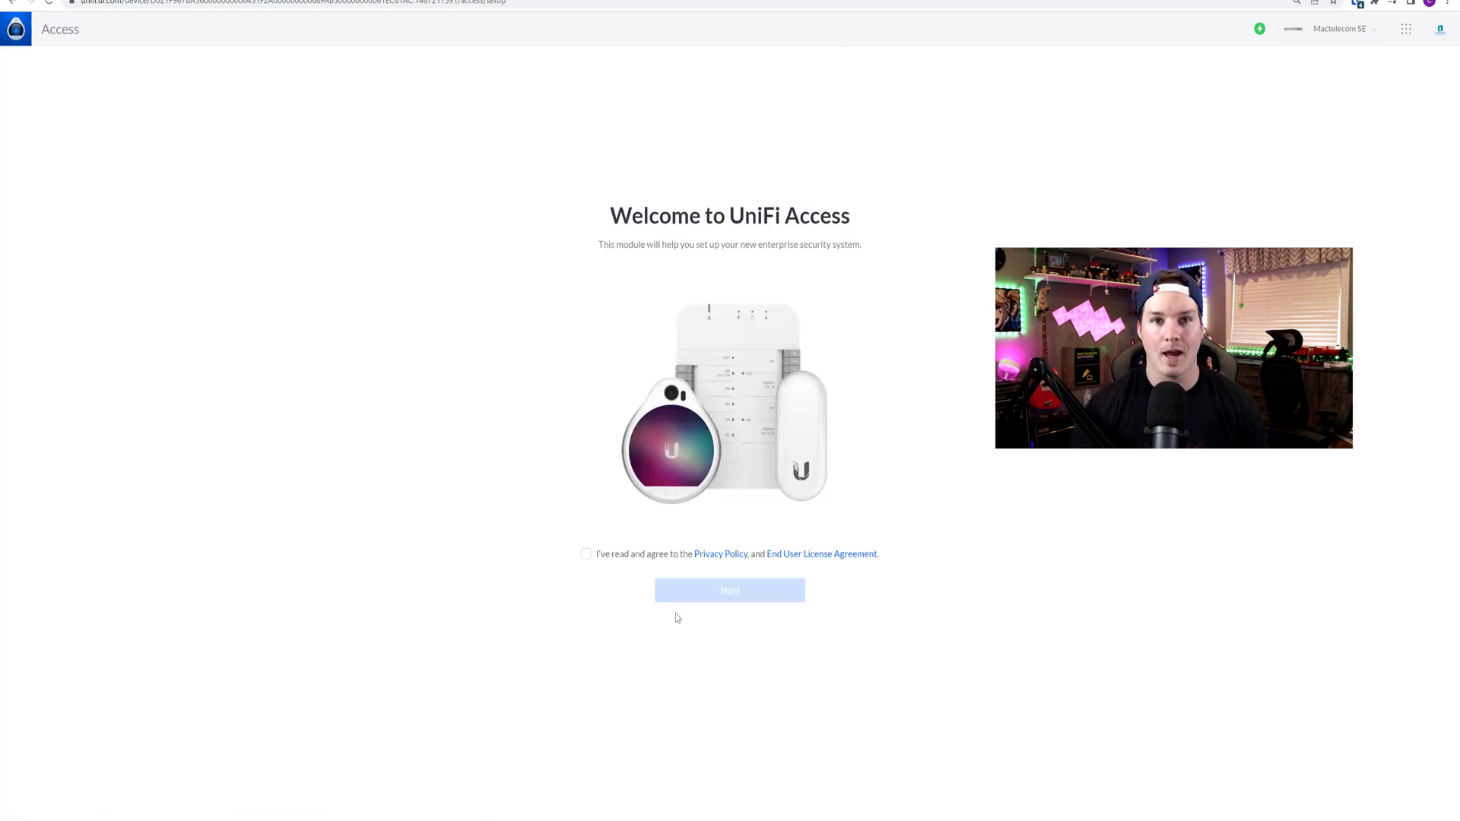
{"action": "left_click", "coordinate": [586, 554]}
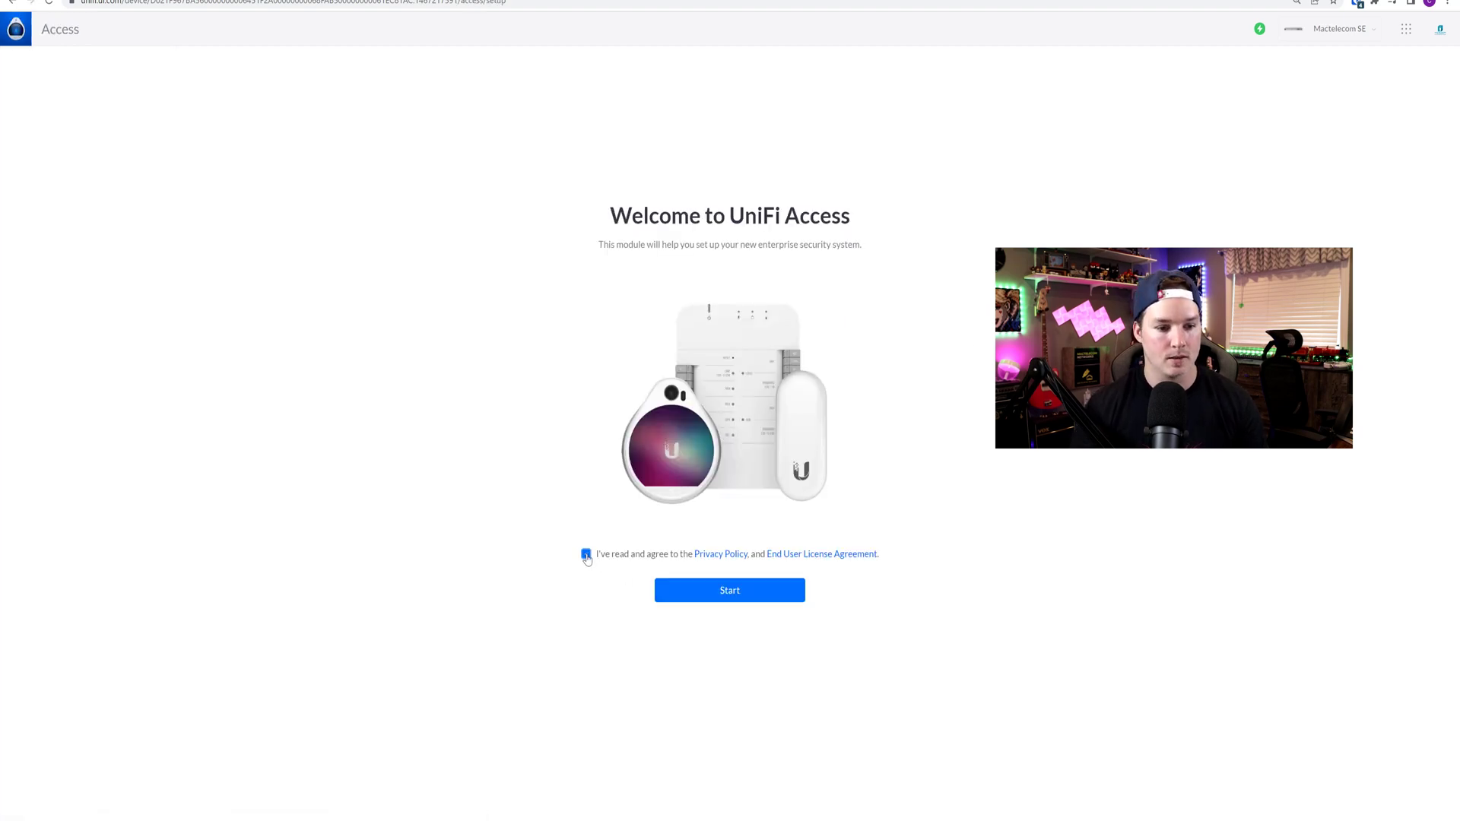
{"action": "left_click", "coordinate": [742, 596]}
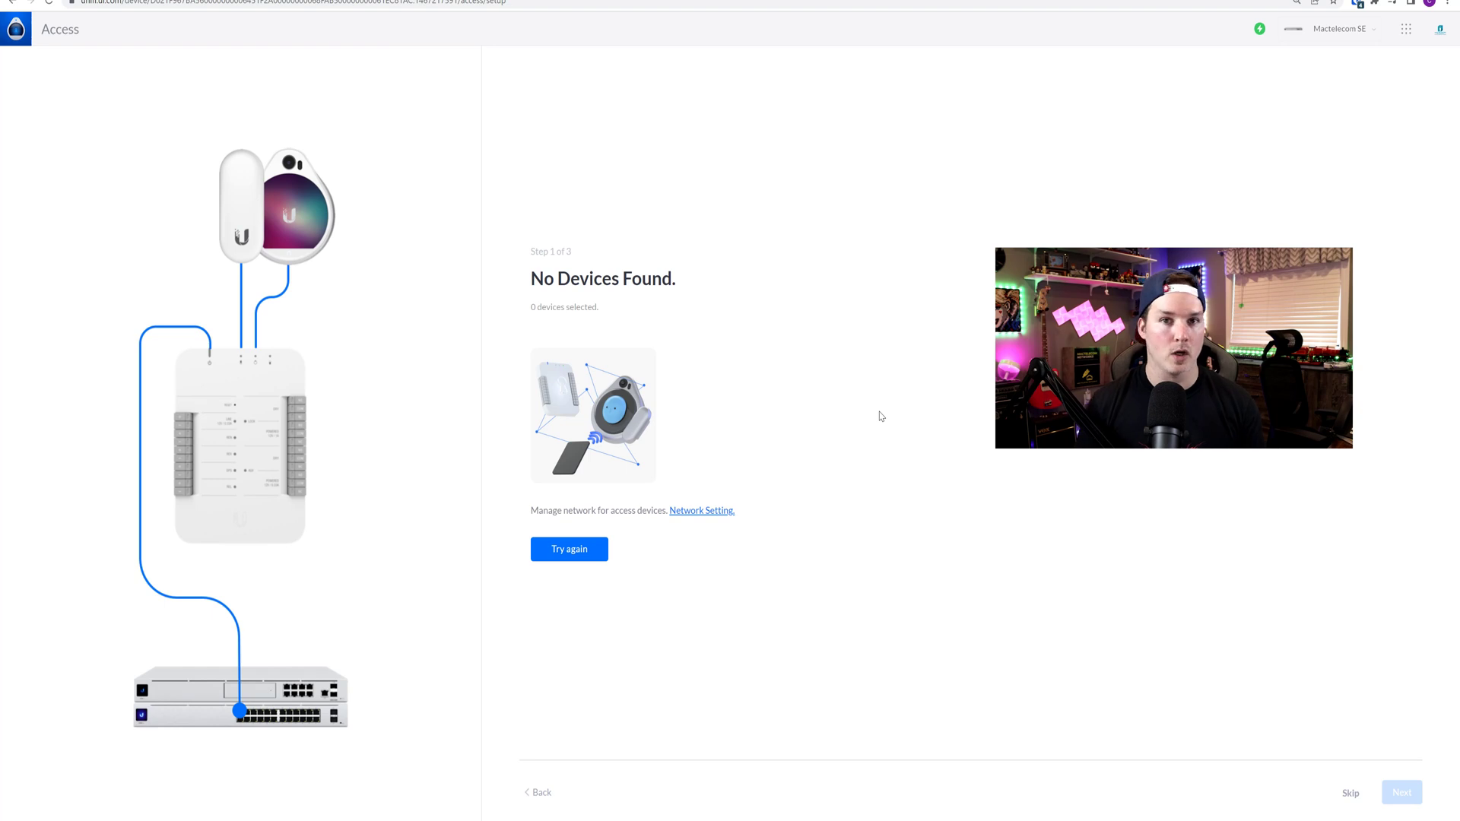
Step: Assign the 'access' network to access devices, save it, and search again for devices
{"action": "left_click", "coordinate": [706, 518]}
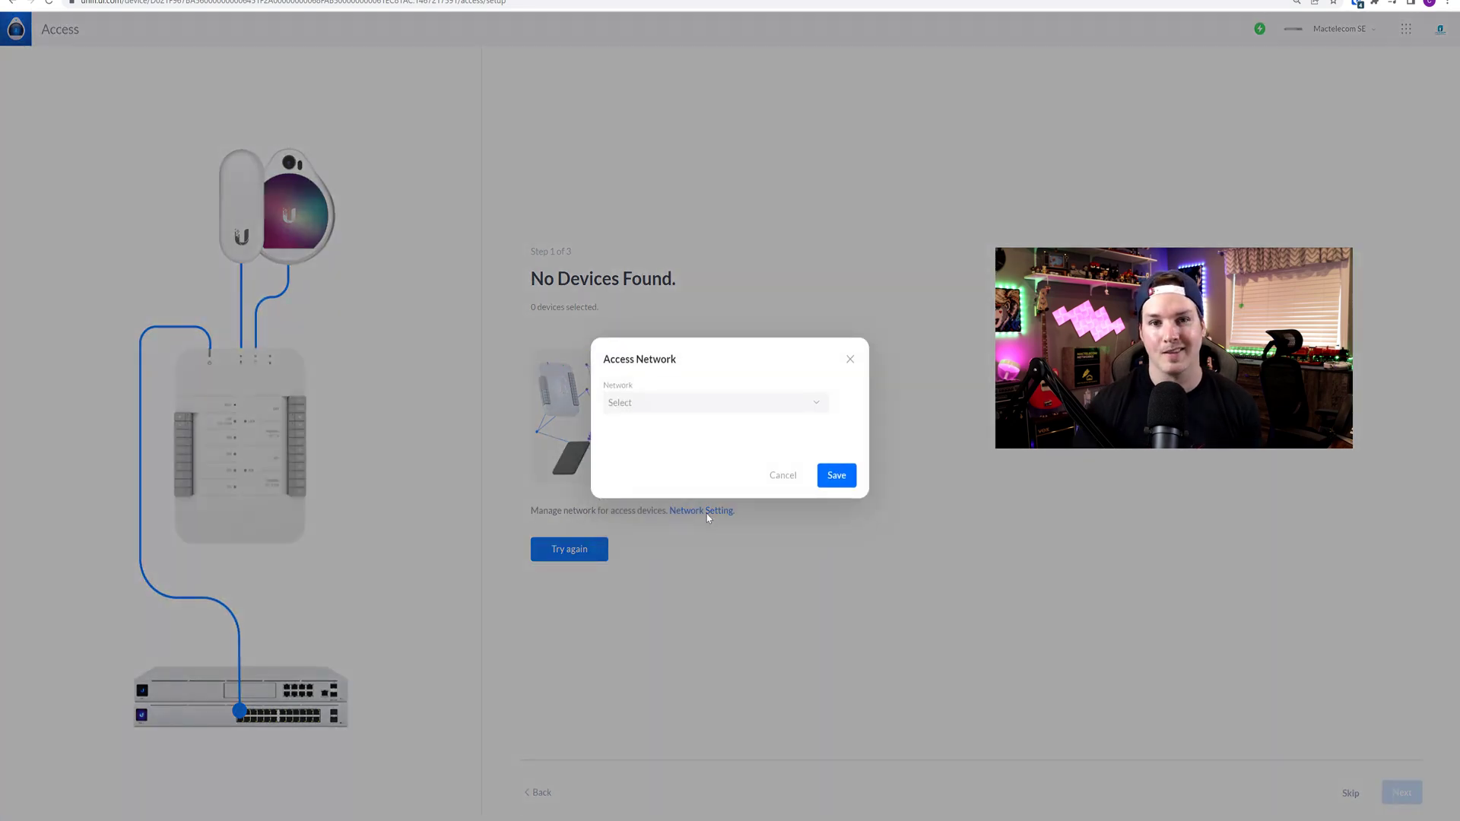
{"action": "left_click", "coordinate": [793, 408]}
{"action": "scroll", "coordinate": [791, 423], "scroll_direction": "down", "scroll_amount": 3}
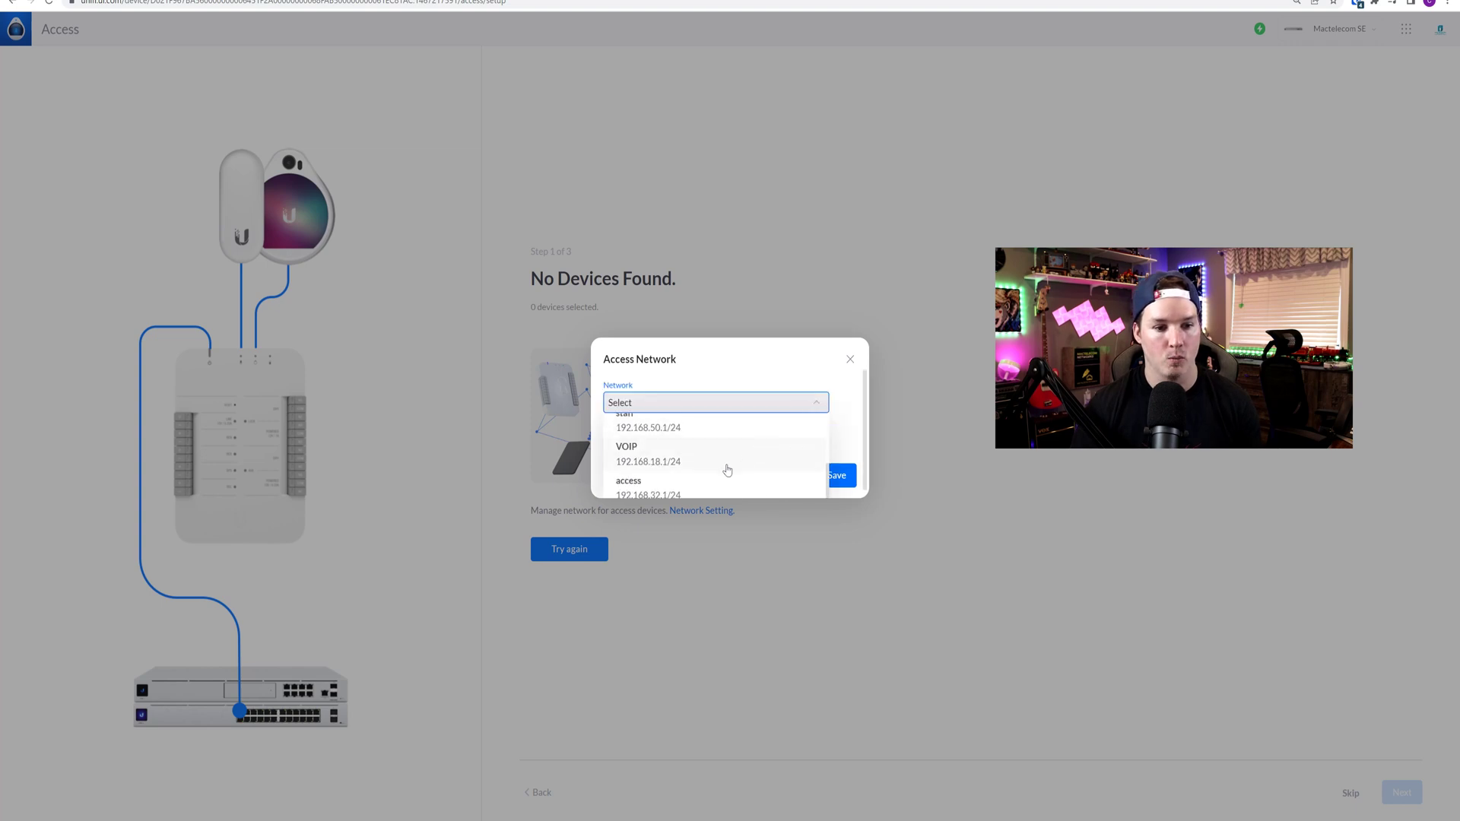
{"action": "left_click", "coordinate": [653, 490]}
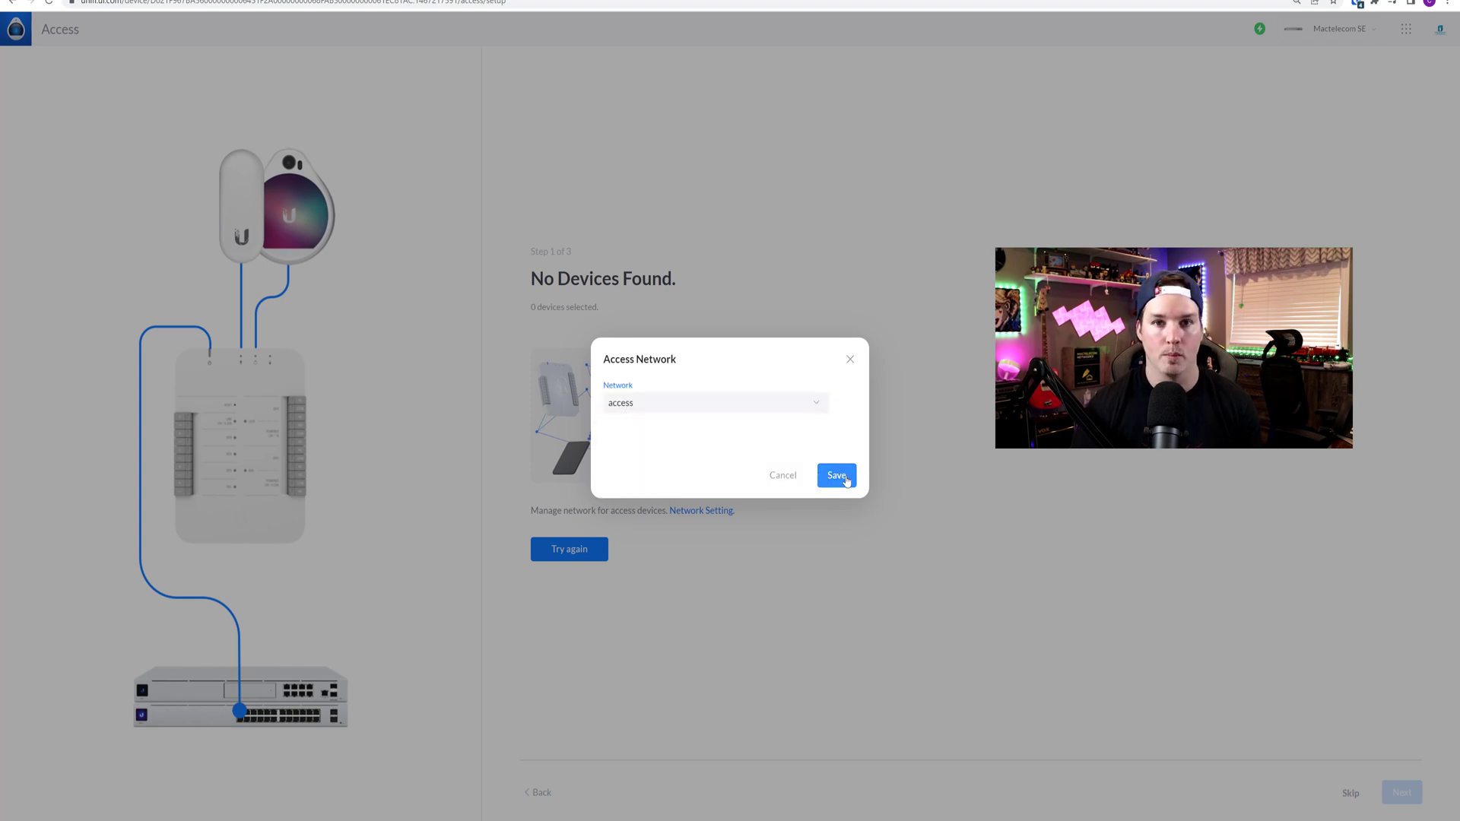
{"action": "left_click", "coordinate": [837, 476]}
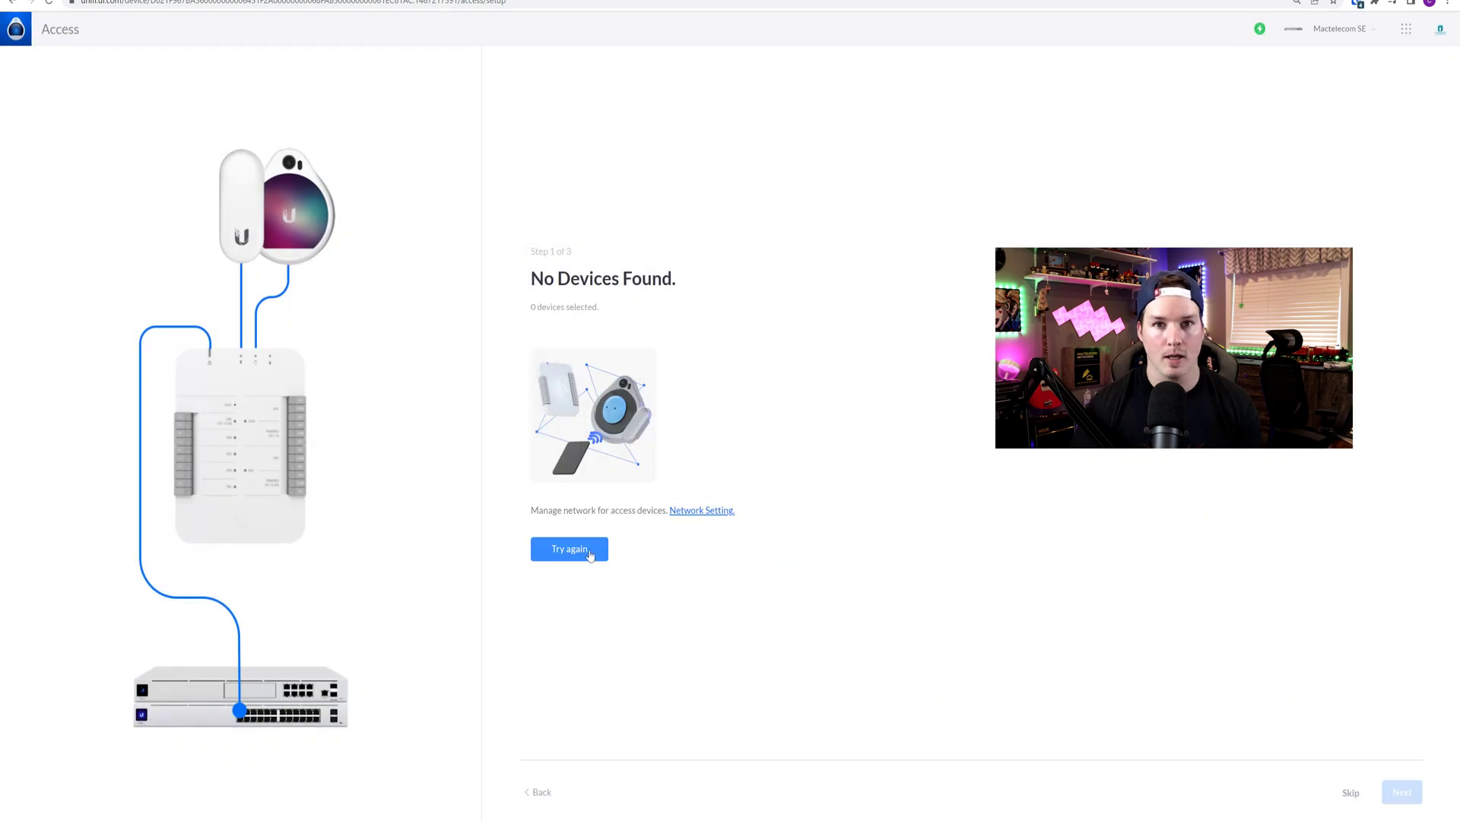
{"action": "left_click", "coordinate": [590, 555]}
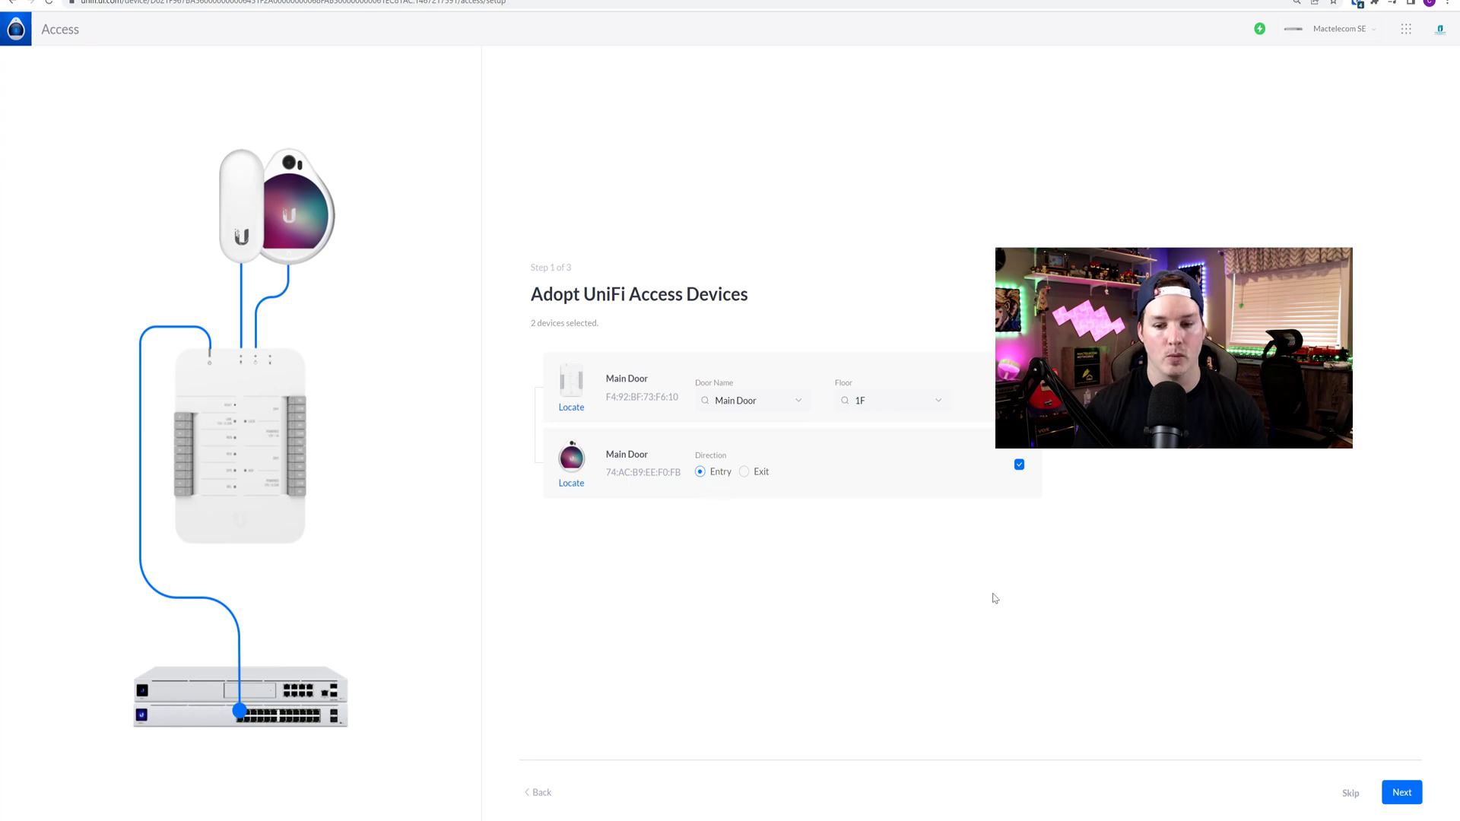
Step: Adopt the Main Door hub and reader, then register the detected UA access card
{"action": "left_click", "coordinate": [1370, 795]}
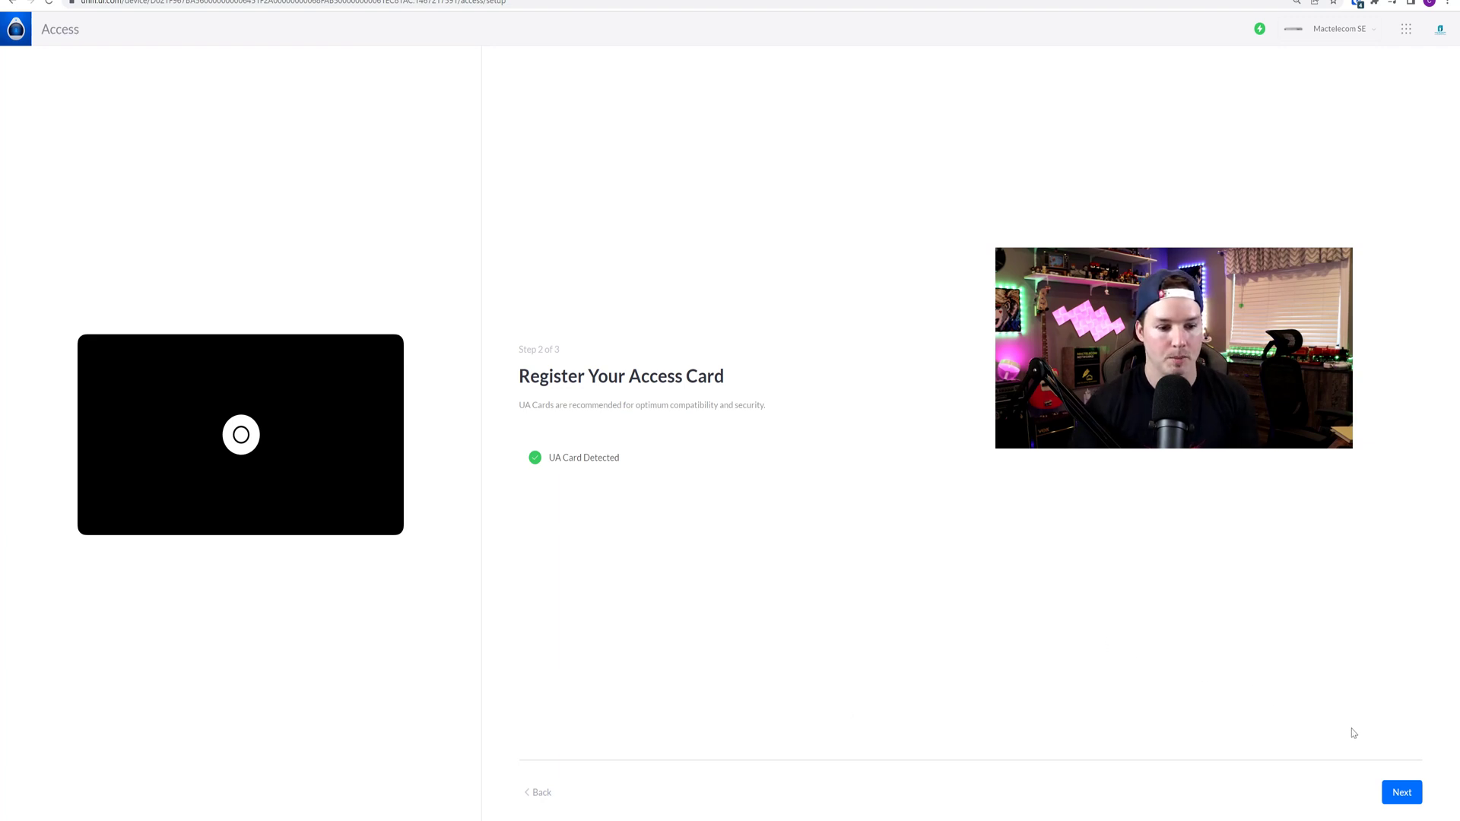
{"action": "left_click", "coordinate": [1401, 790]}
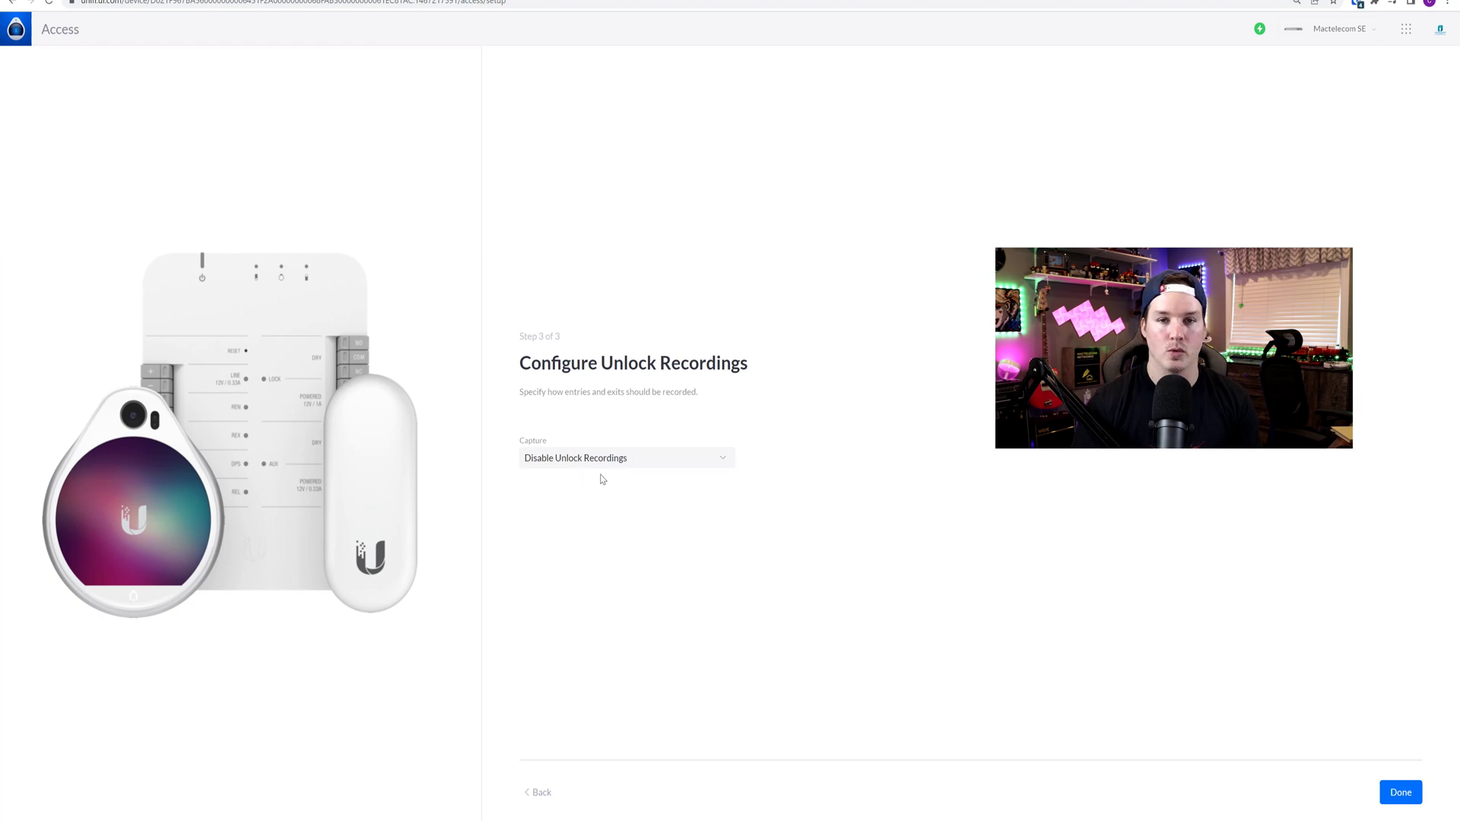
Step: Set unlock recordings to Video and Audio with a 10-second duration and finish setup
{"action": "left_click", "coordinate": [632, 463]}
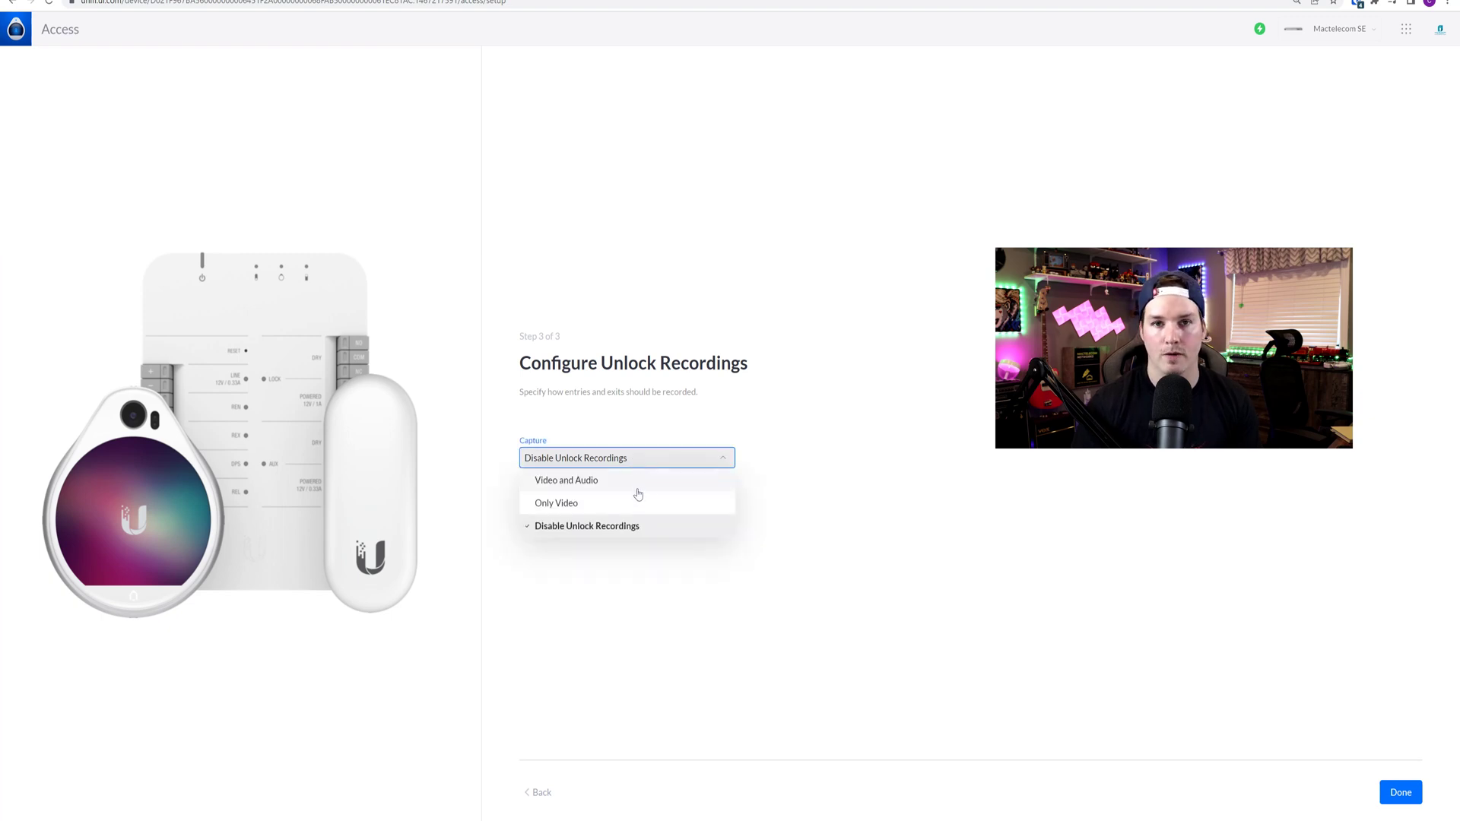
{"action": "left_click", "coordinate": [632, 480]}
{"action": "left_click", "coordinate": [651, 454]}
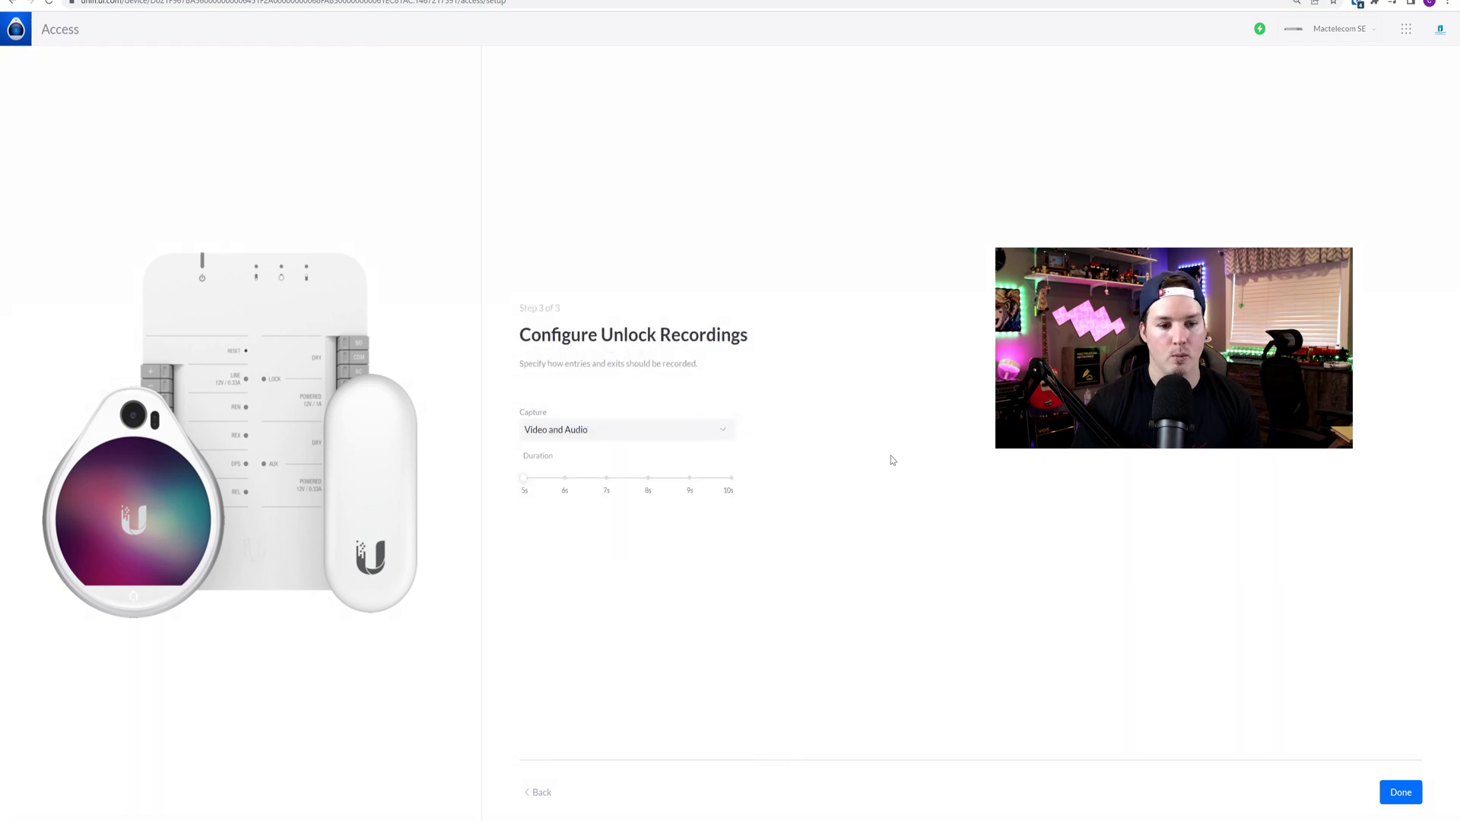
{"action": "left_click", "coordinate": [732, 479]}
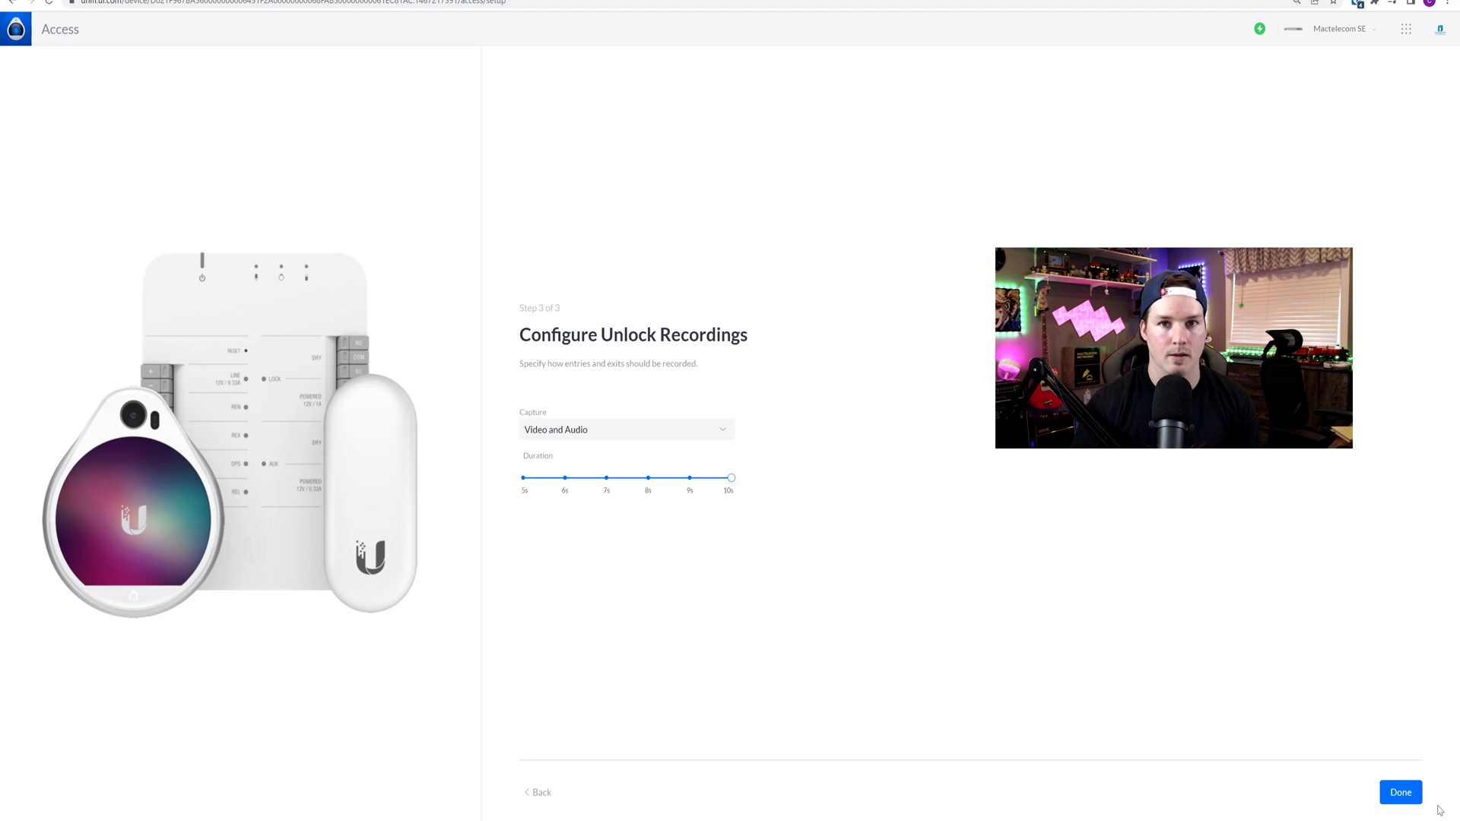
{"action": "left_click", "coordinate": [1401, 792]}
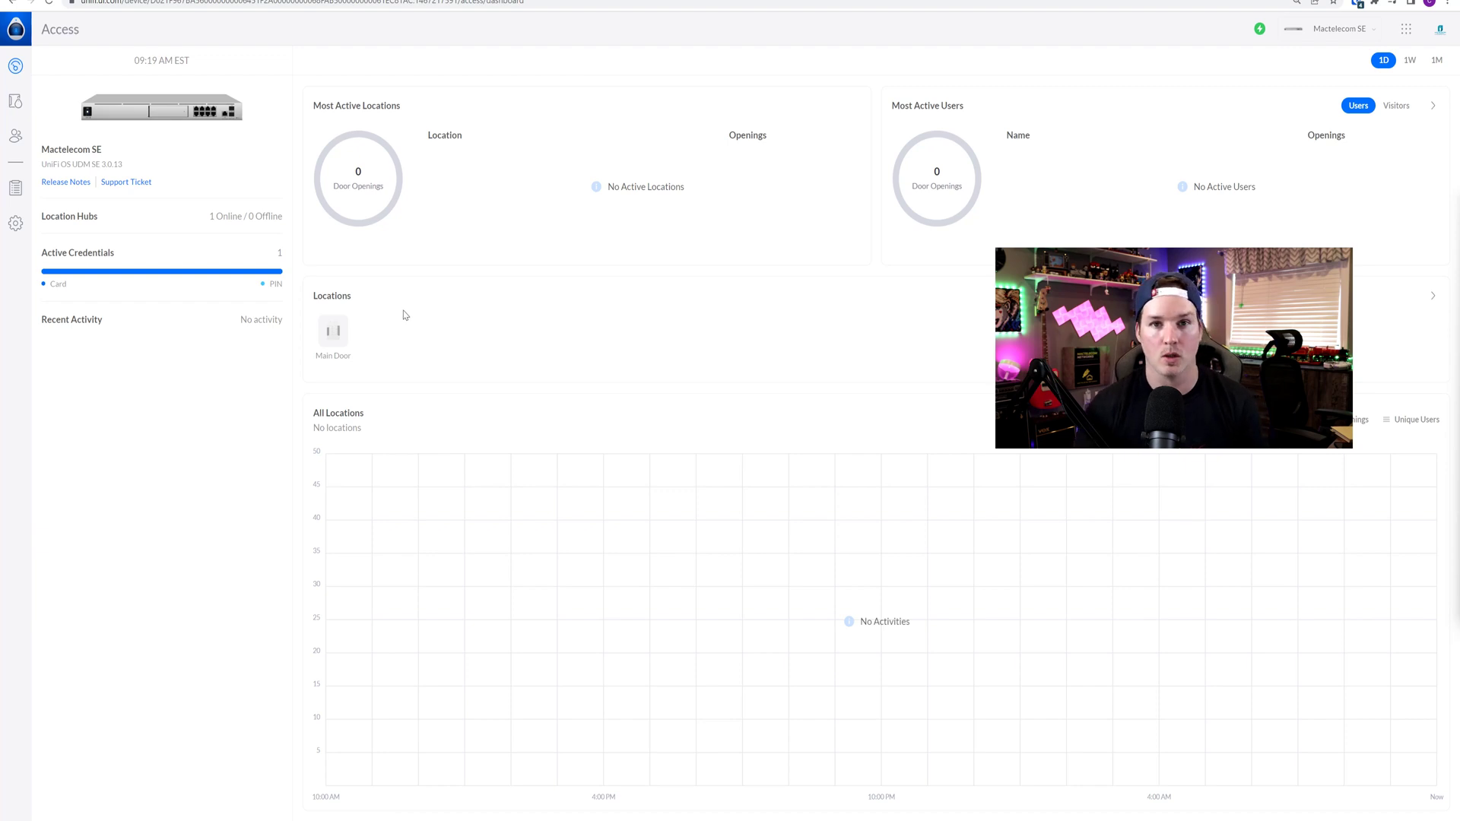
Step: Remotely unlock the Main Door from its live camera view, then close the view
{"action": "mouse_move", "coordinate": [328, 347]}
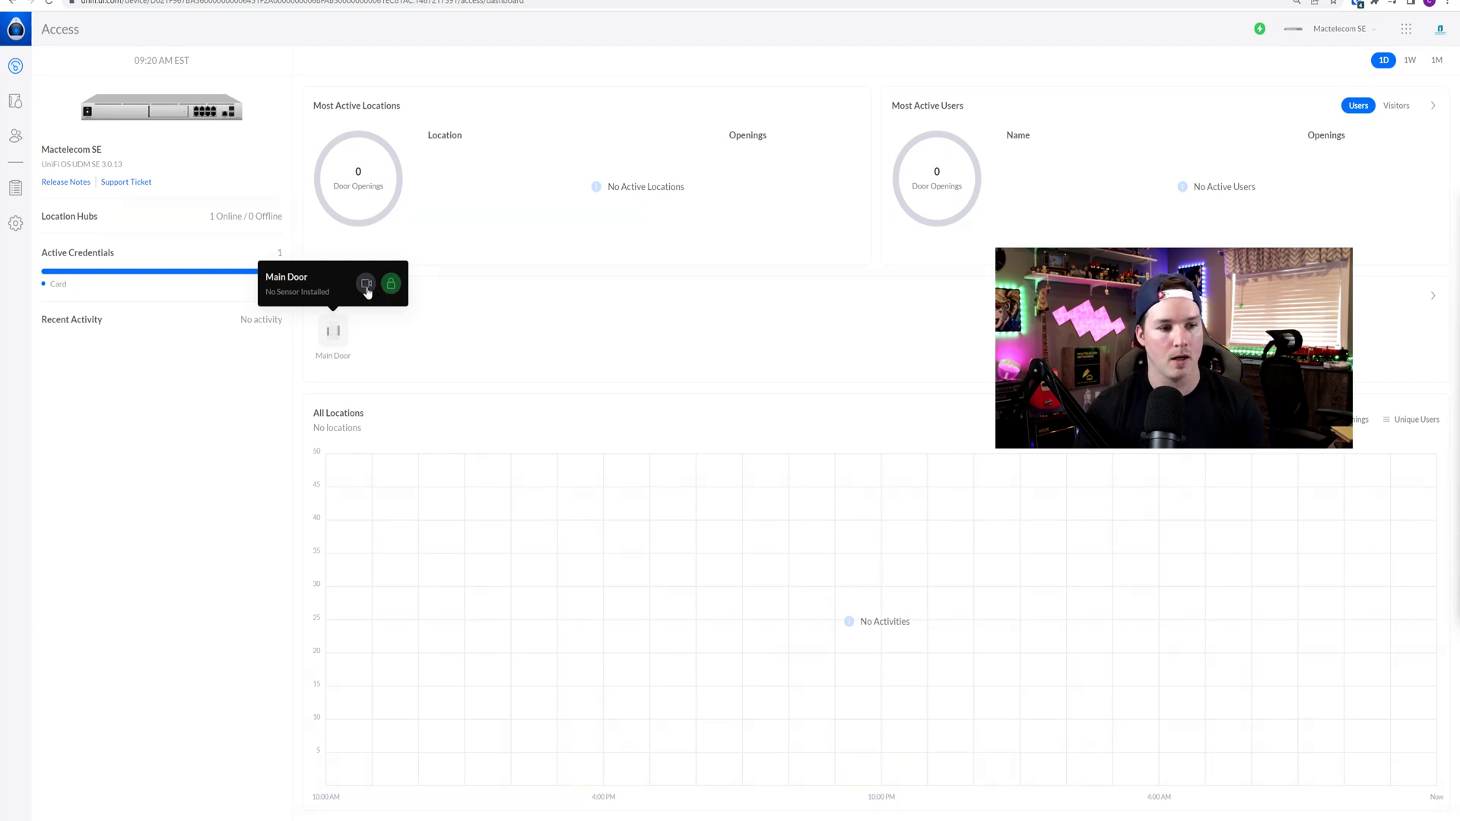
{"action": "left_click", "coordinate": [367, 291]}
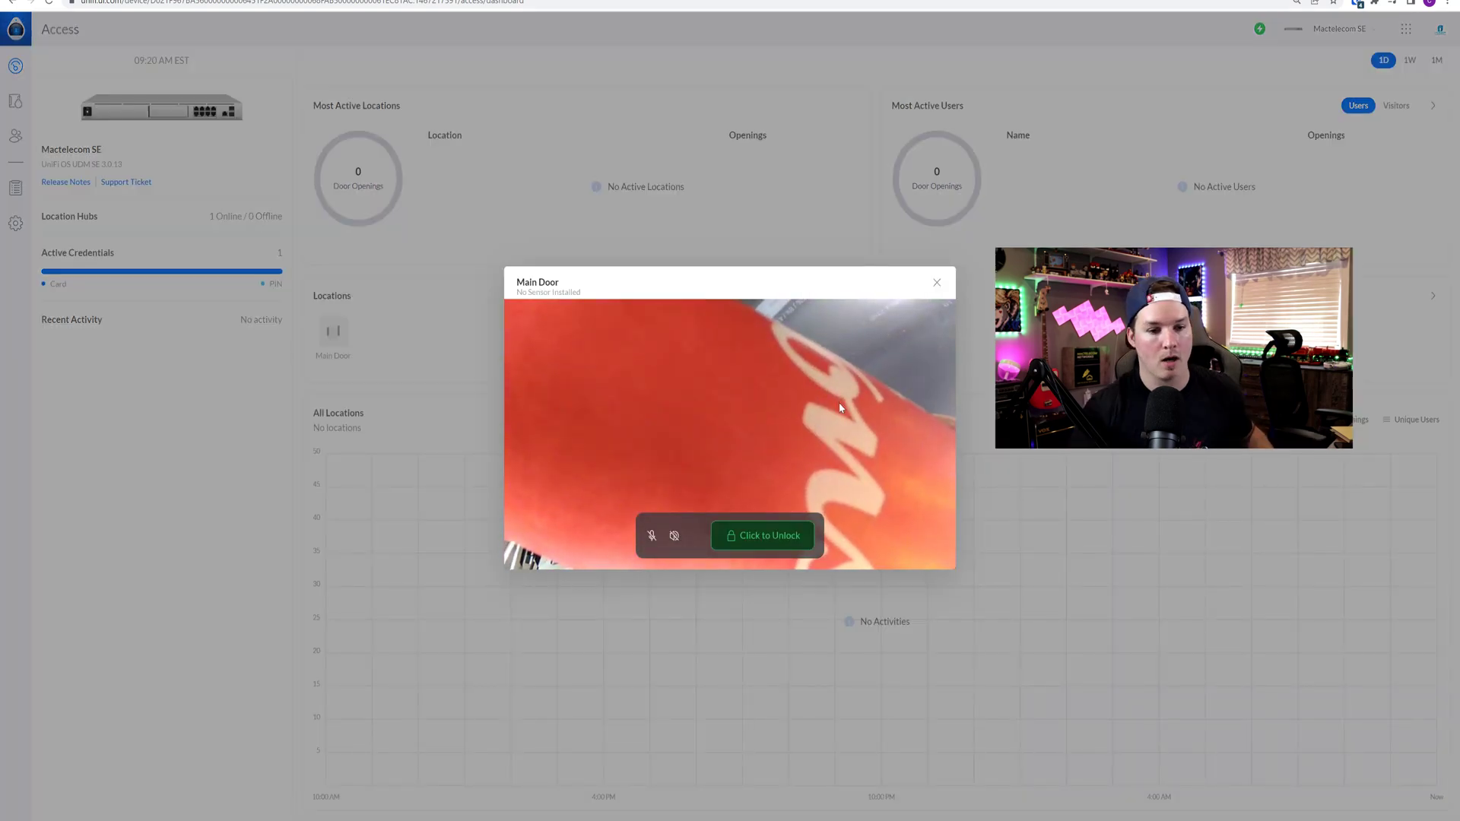
{"action": "left_click", "coordinate": [770, 532]}
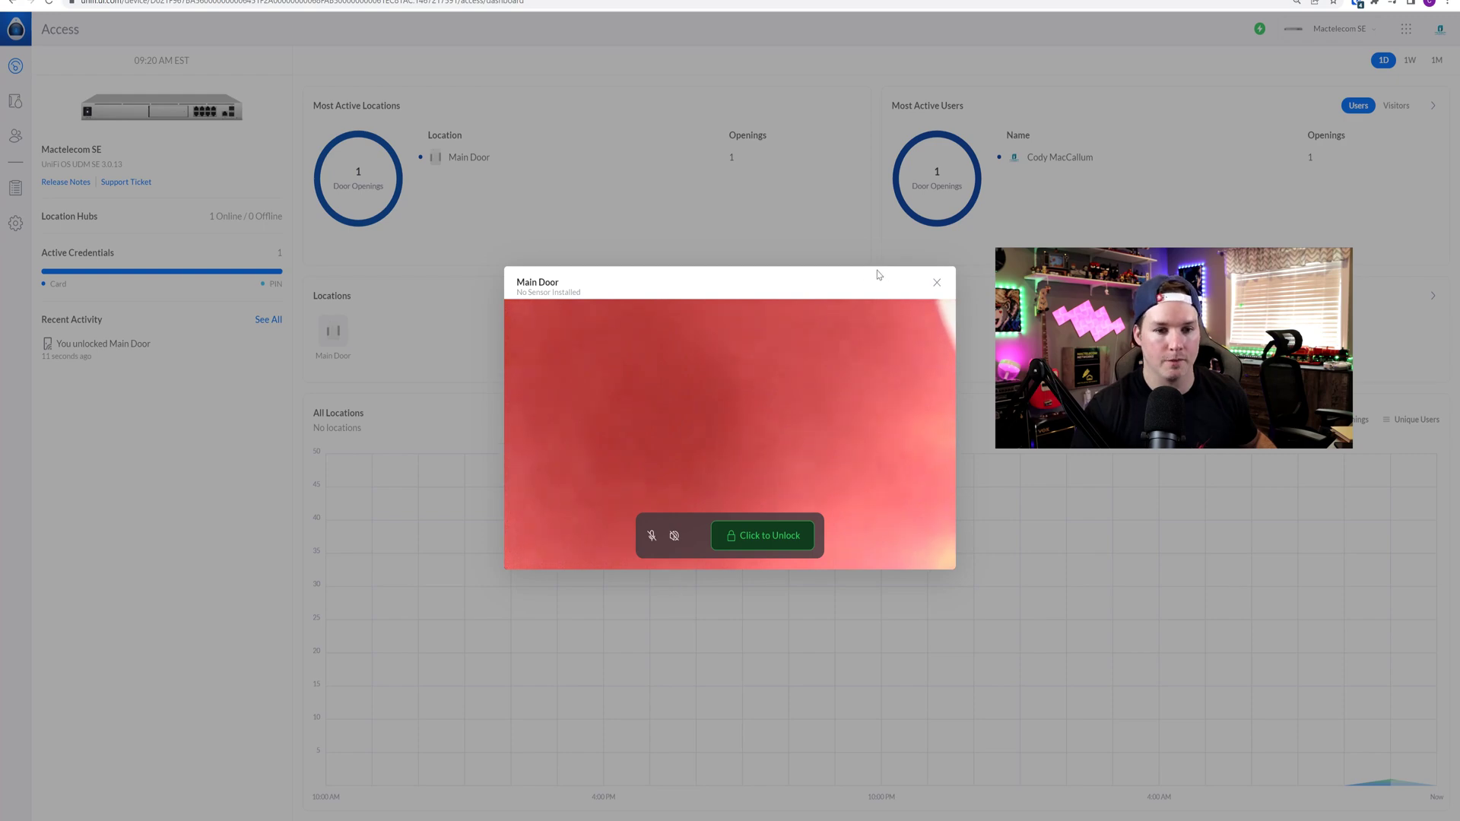
{"action": "left_click", "coordinate": [931, 282]}
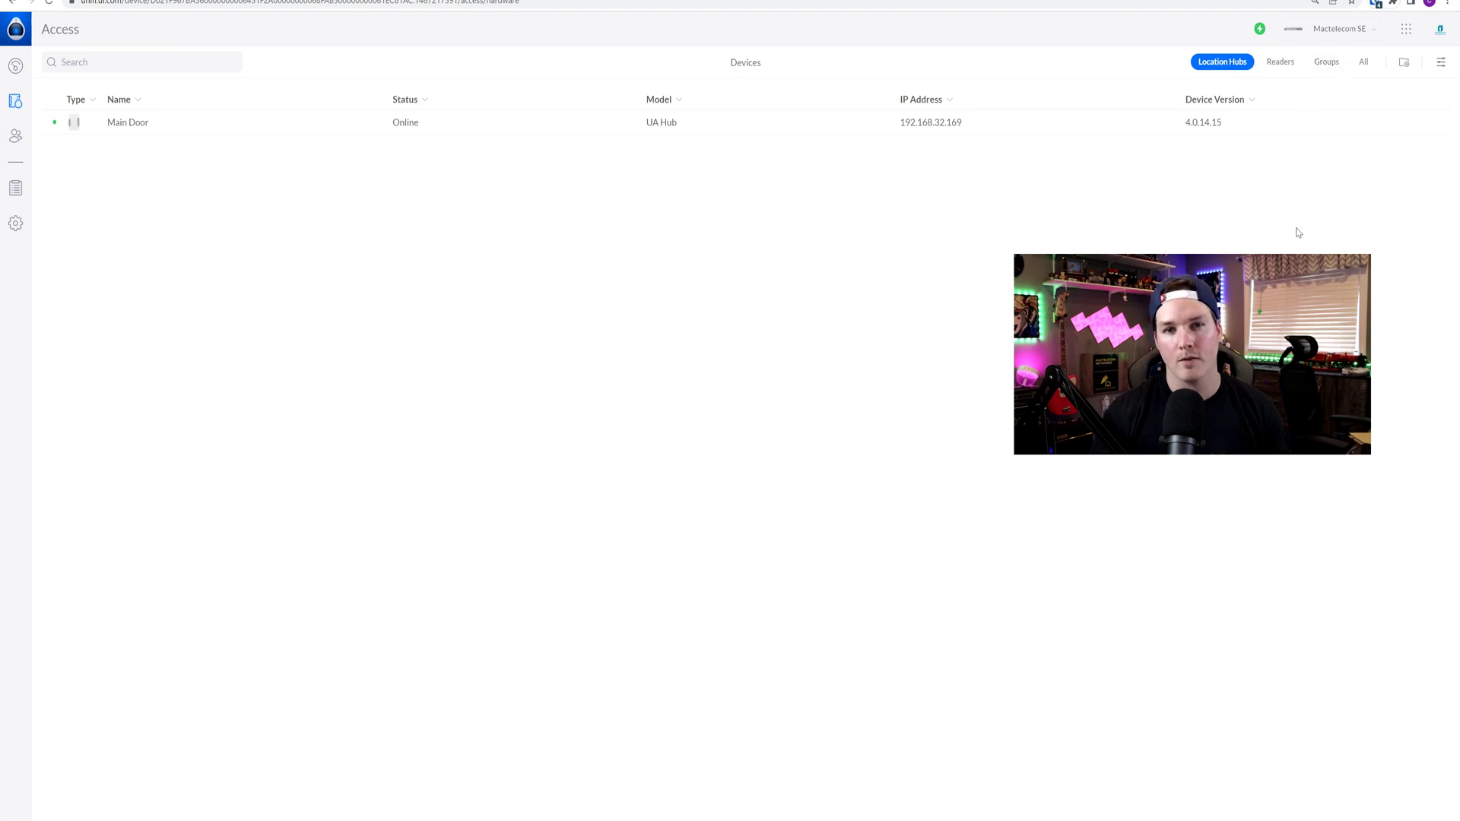
Step: Filter the device list to Readers, then back to All, and check the table's display options
{"action": "left_click", "coordinate": [1280, 62]}
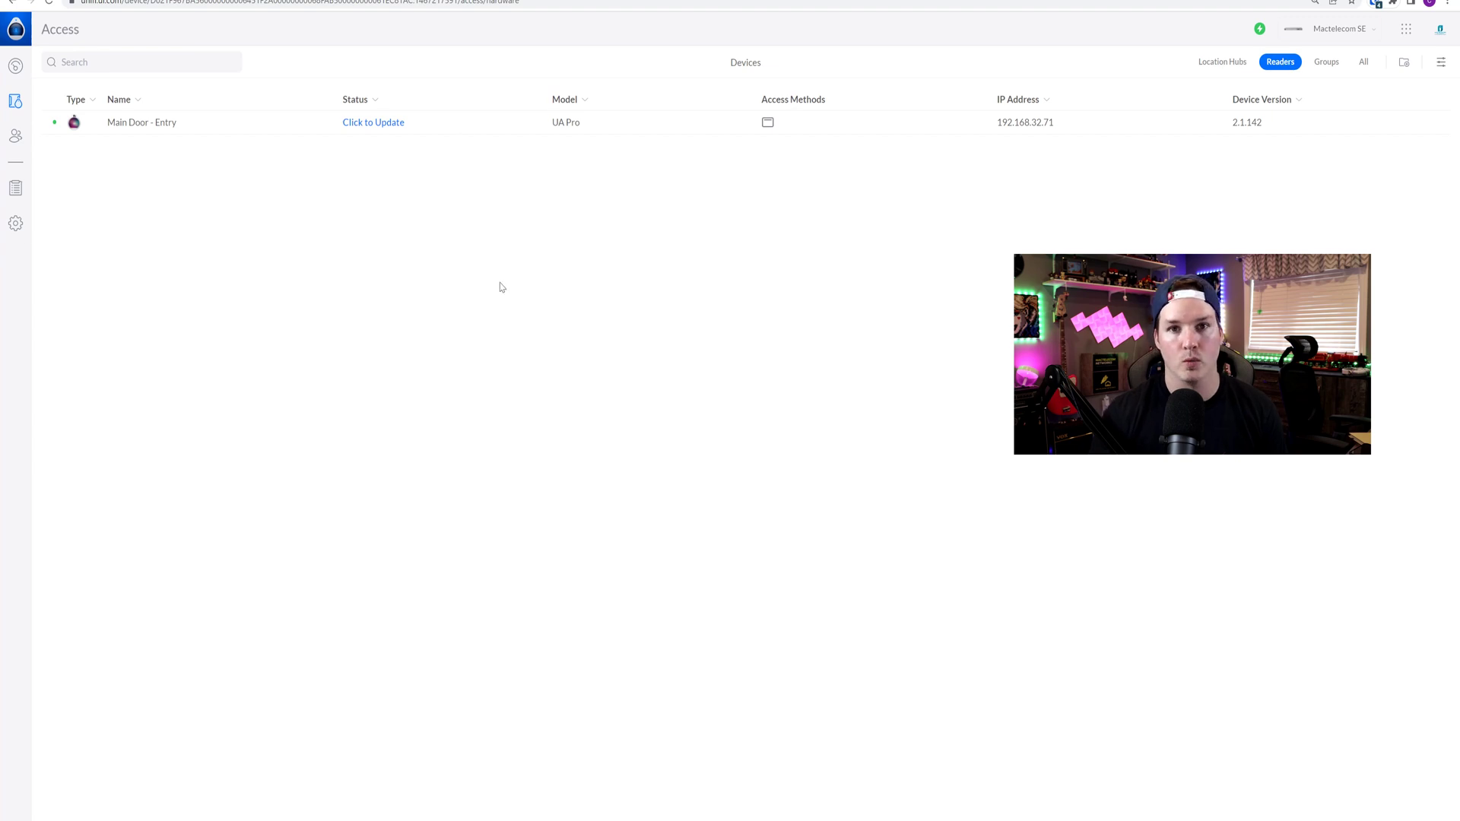
{"action": "left_click", "coordinate": [1363, 61]}
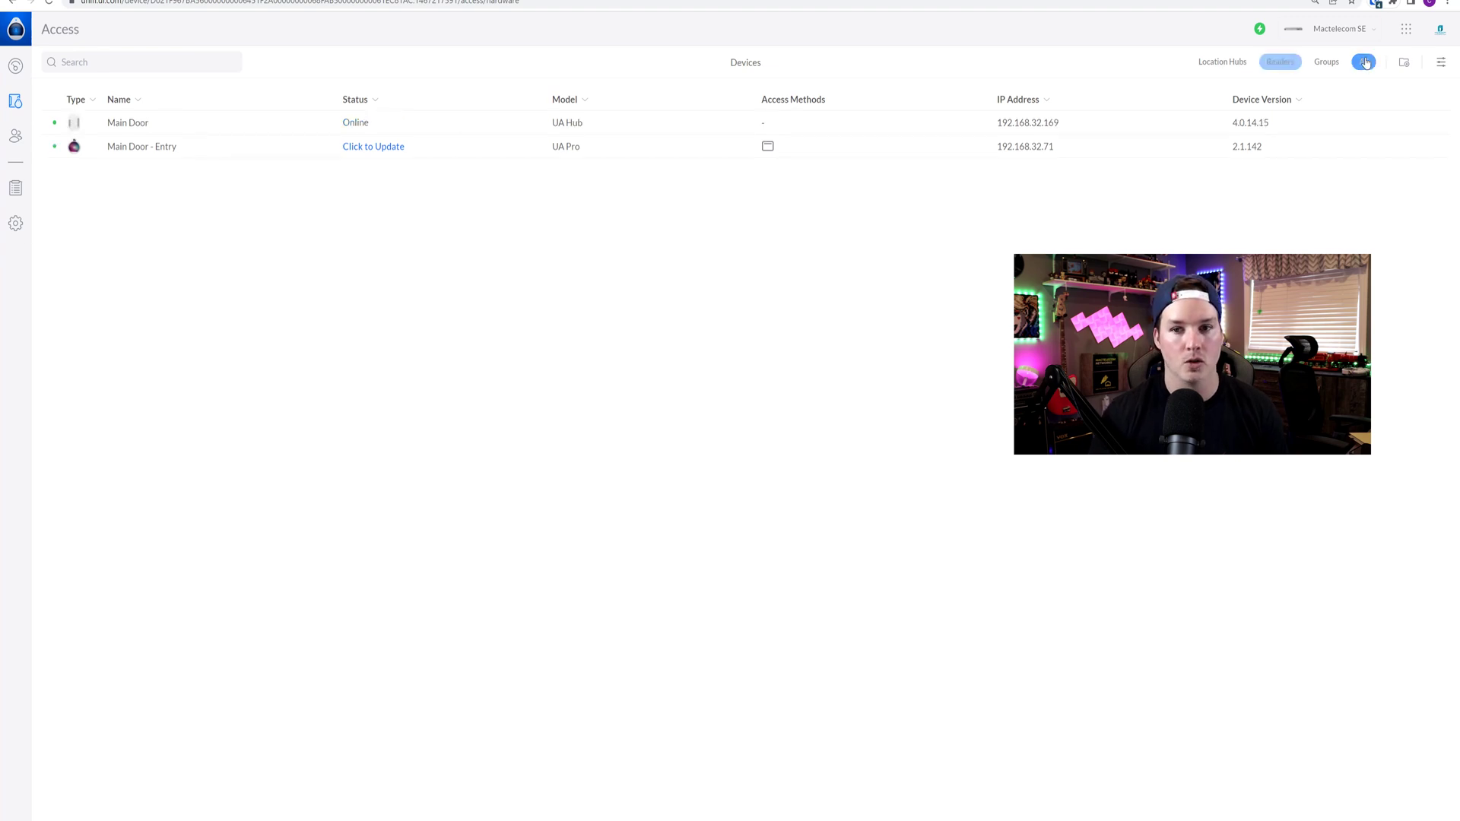
{"action": "left_click", "coordinate": [1441, 63]}
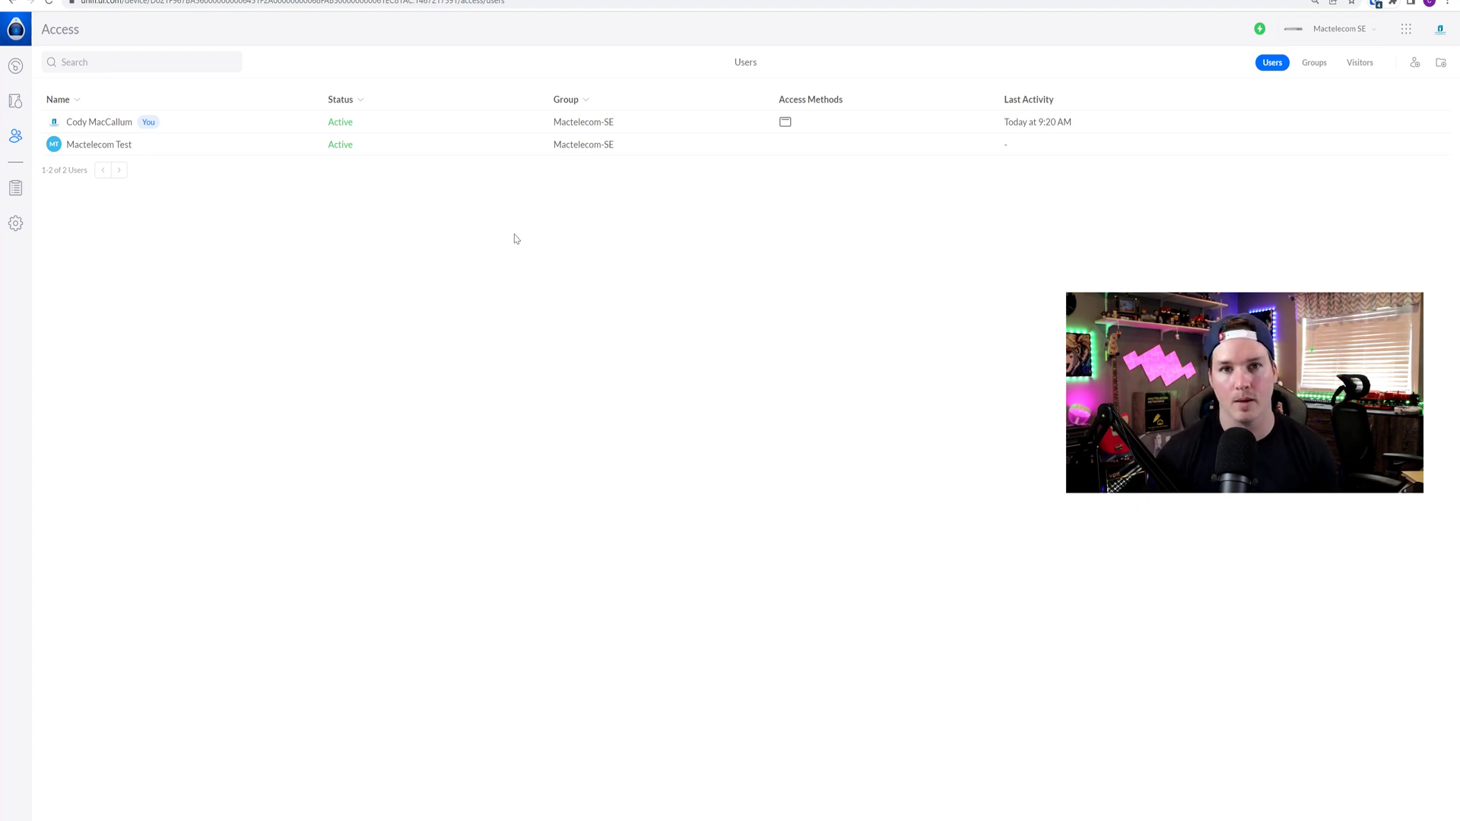
Step: Browse the System Log's Door Openings, Updates, Device Events and Admin Activity categories
{"action": "left_click", "coordinate": [1414, 64]}
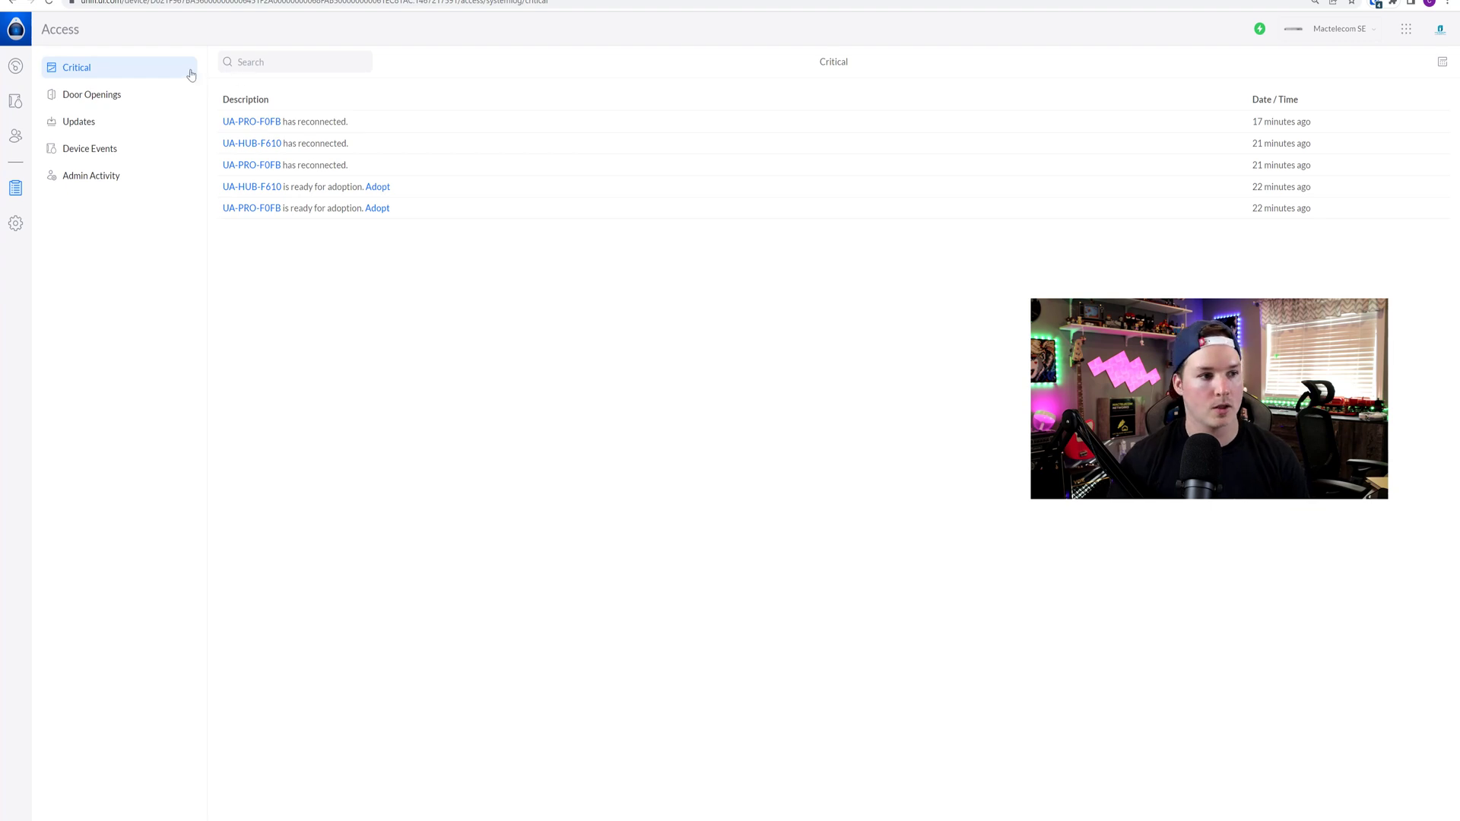
{"action": "left_click", "coordinate": [151, 101]}
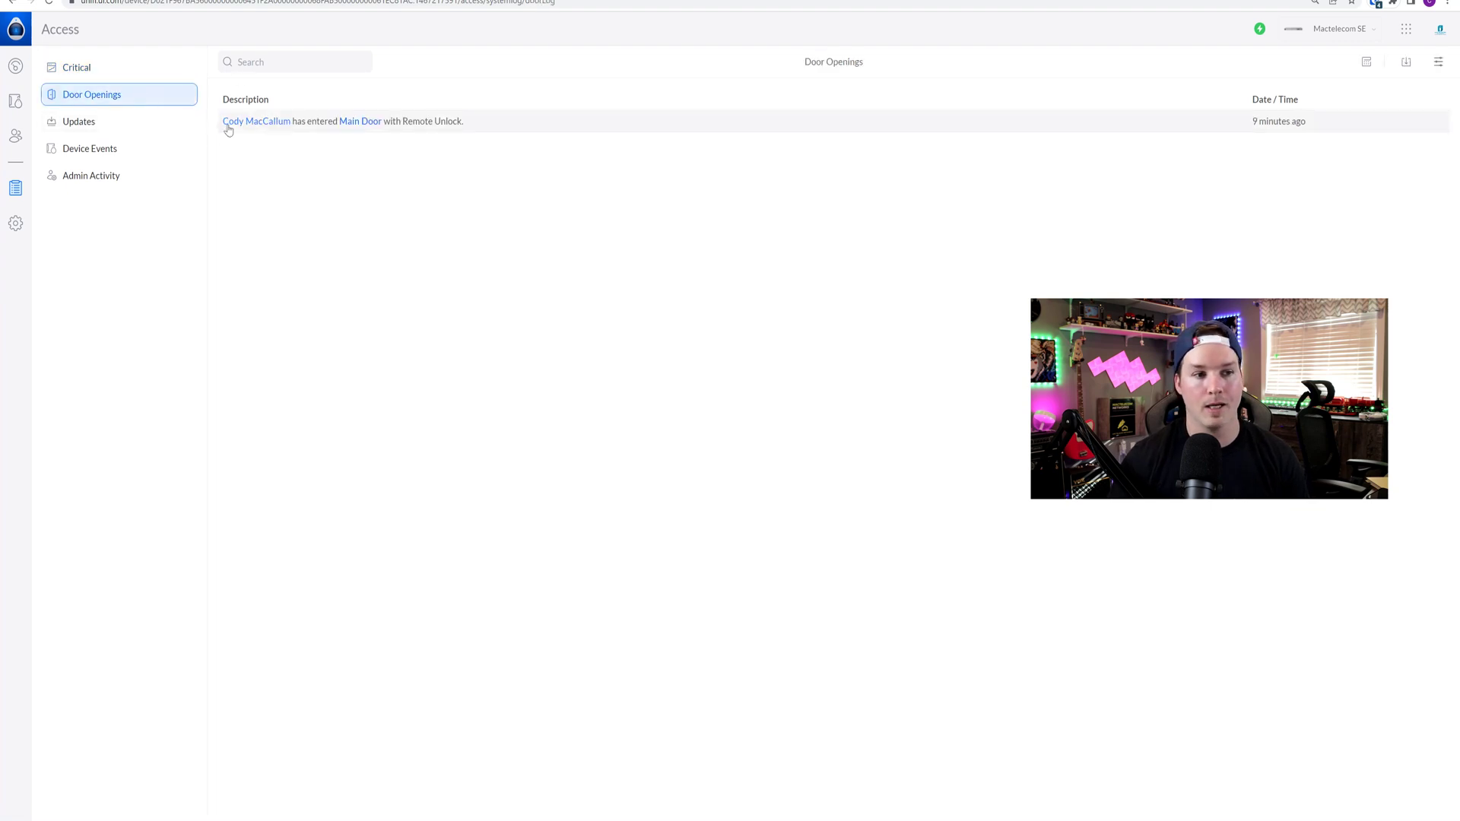
{"action": "left_click", "coordinate": [108, 129]}
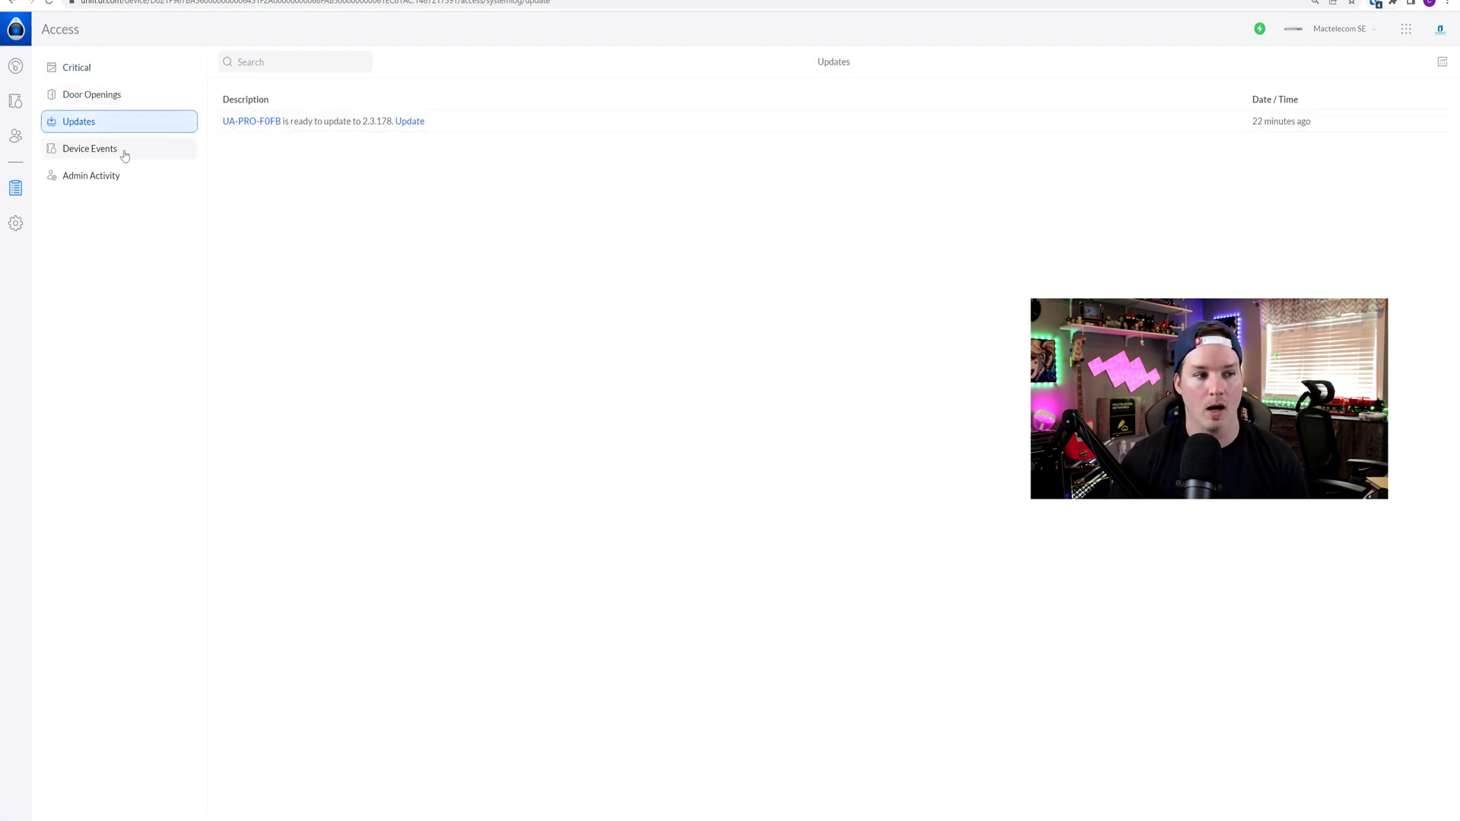
{"action": "left_click", "coordinate": [103, 153]}
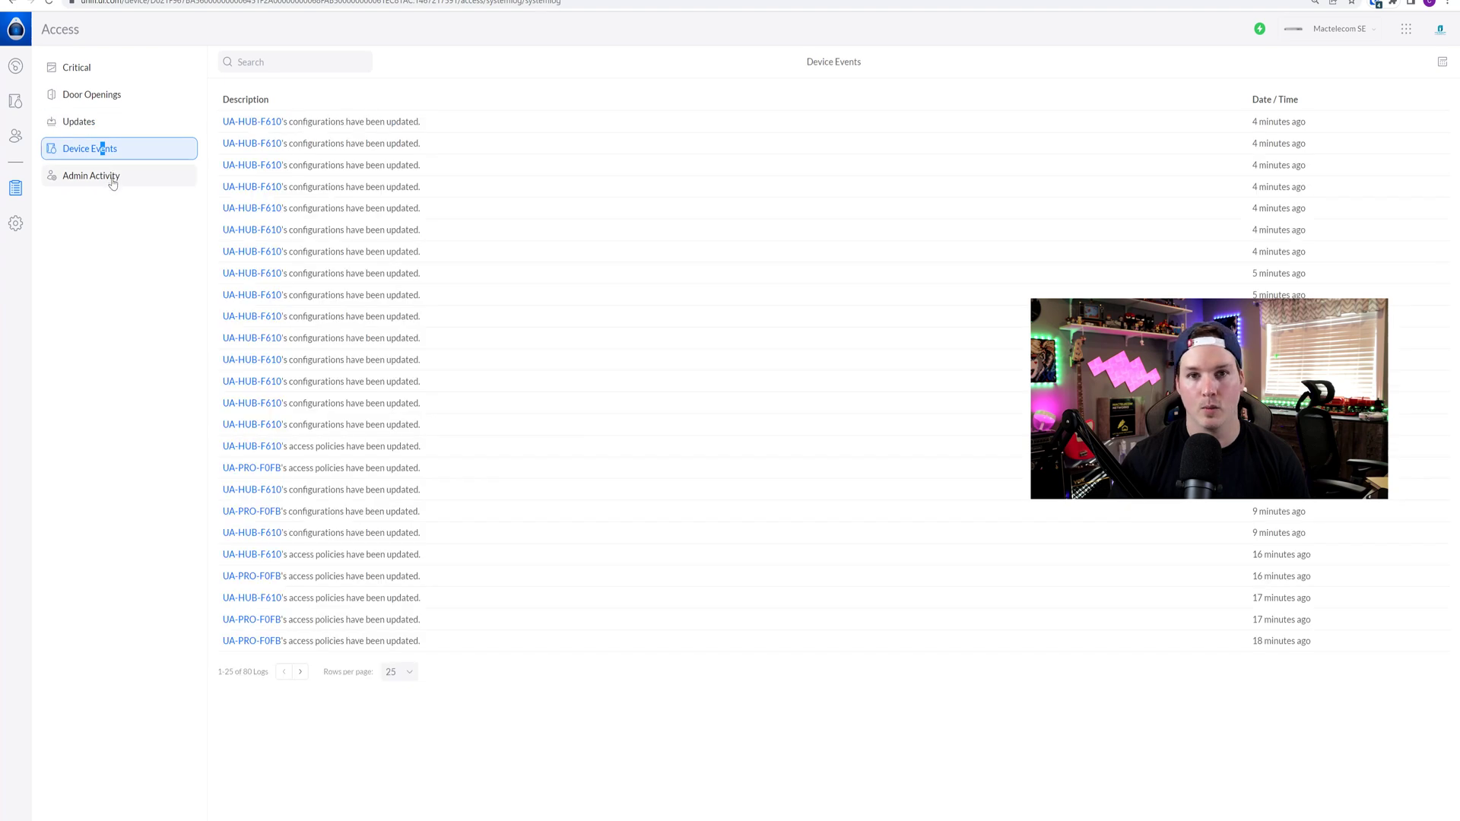
{"action": "left_click", "coordinate": [113, 181]}
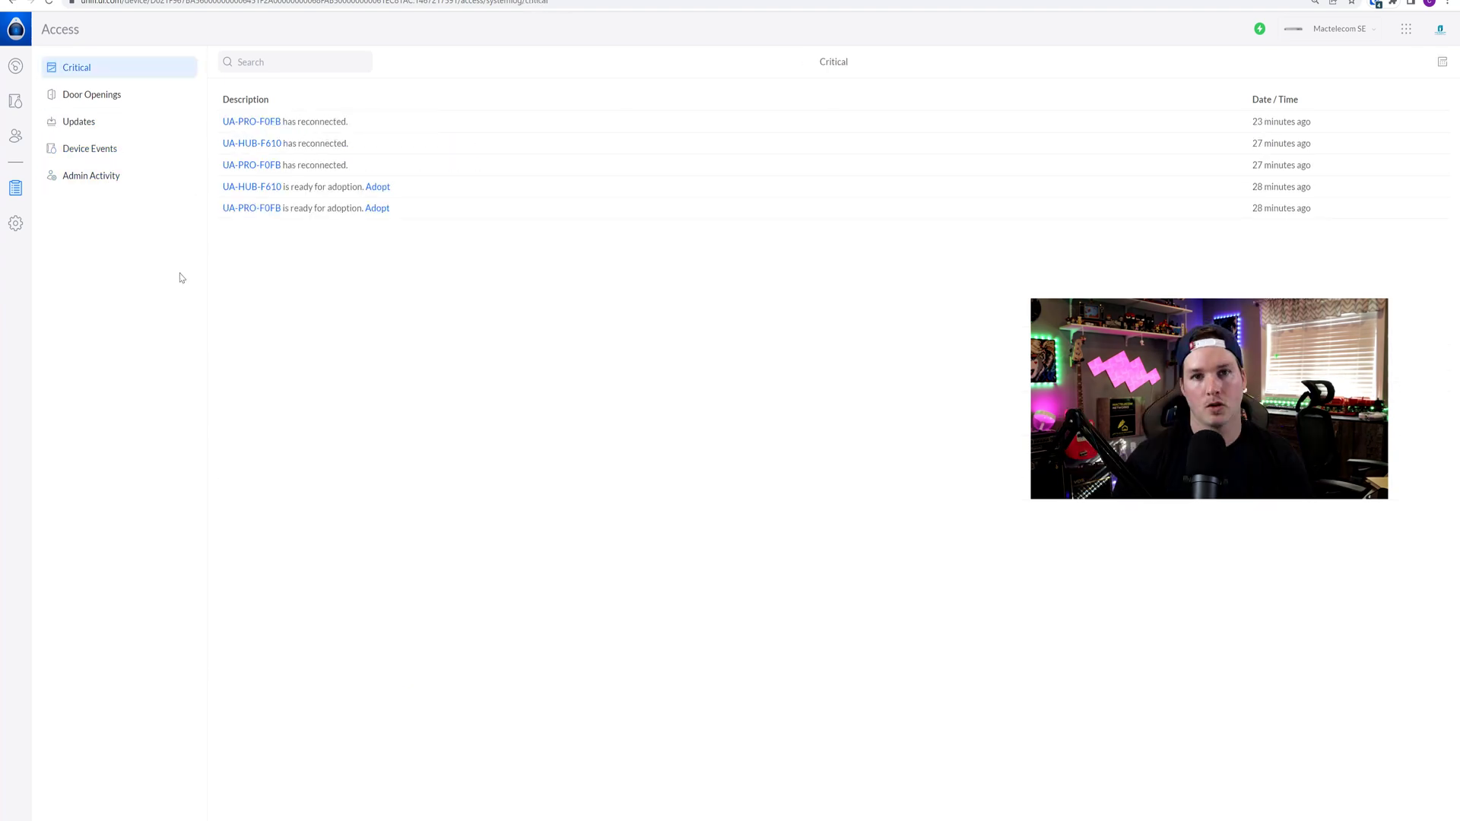
{"action": "left_click", "coordinate": [16, 223]}
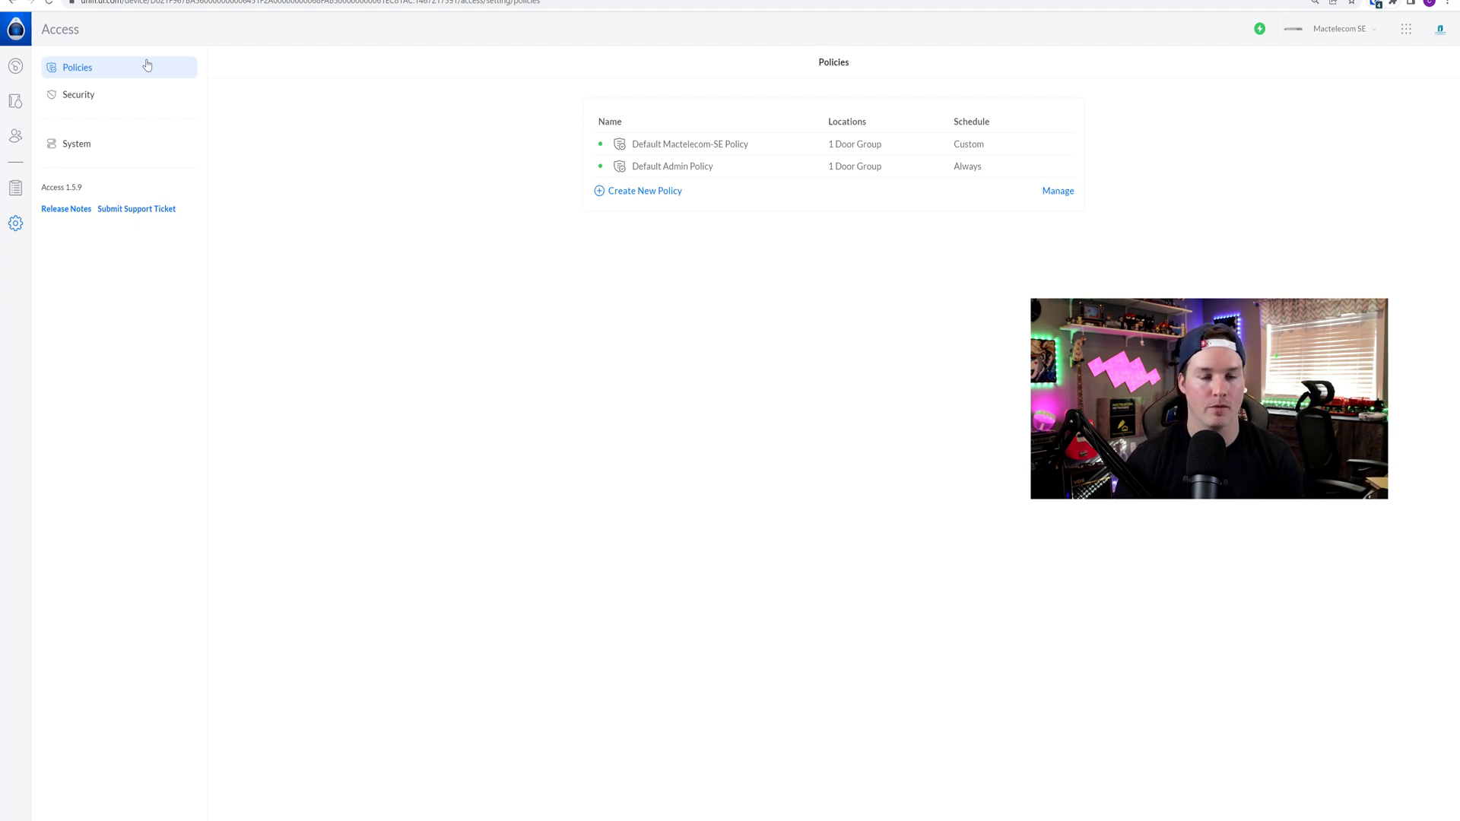
Step: In Security settings, preview emergency Lockdown without activating it and check the Allow Simple PIN info
{"action": "left_click", "coordinate": [78, 97]}
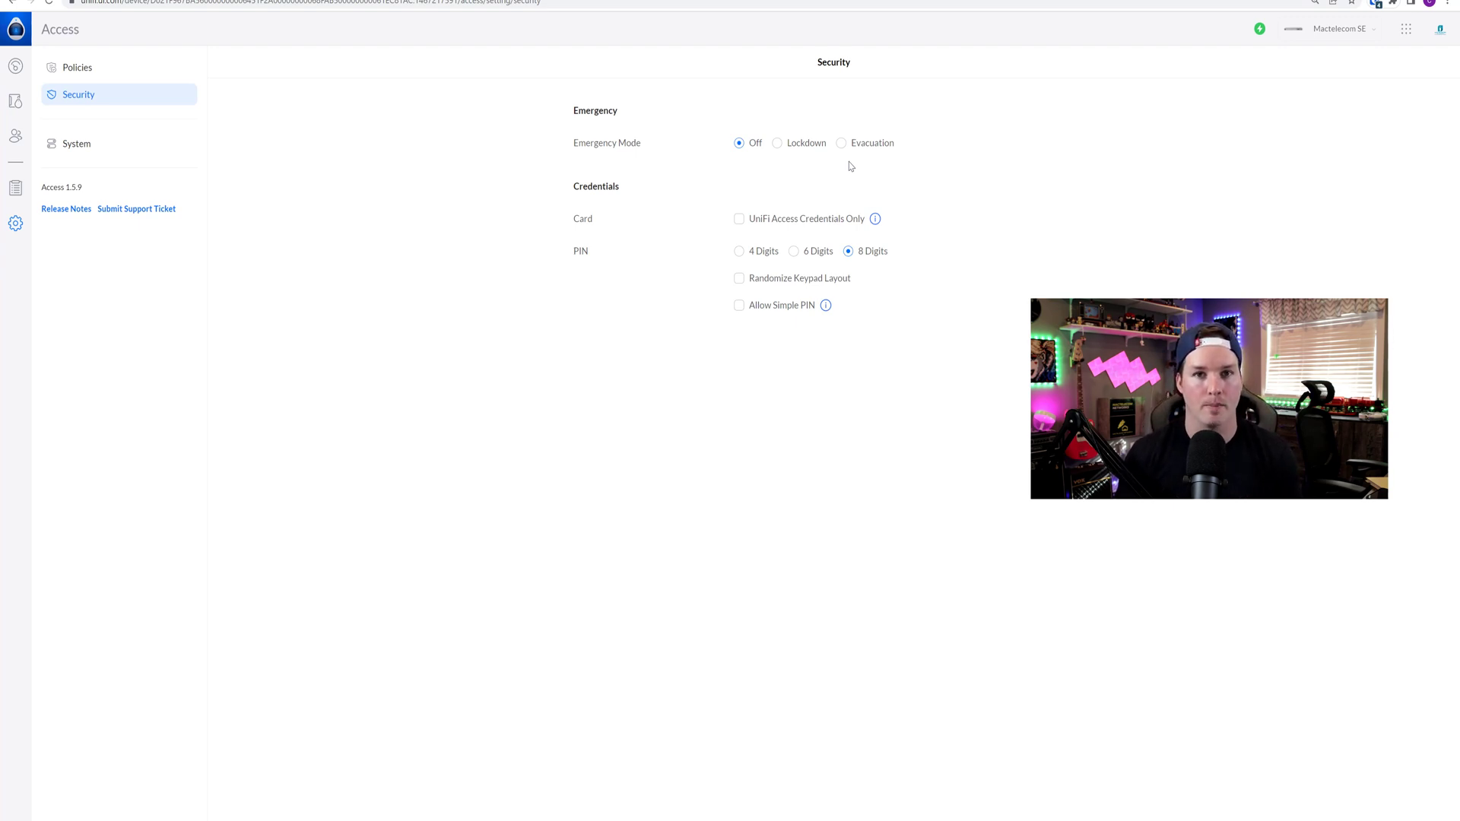
{"action": "left_click", "coordinate": [778, 144]}
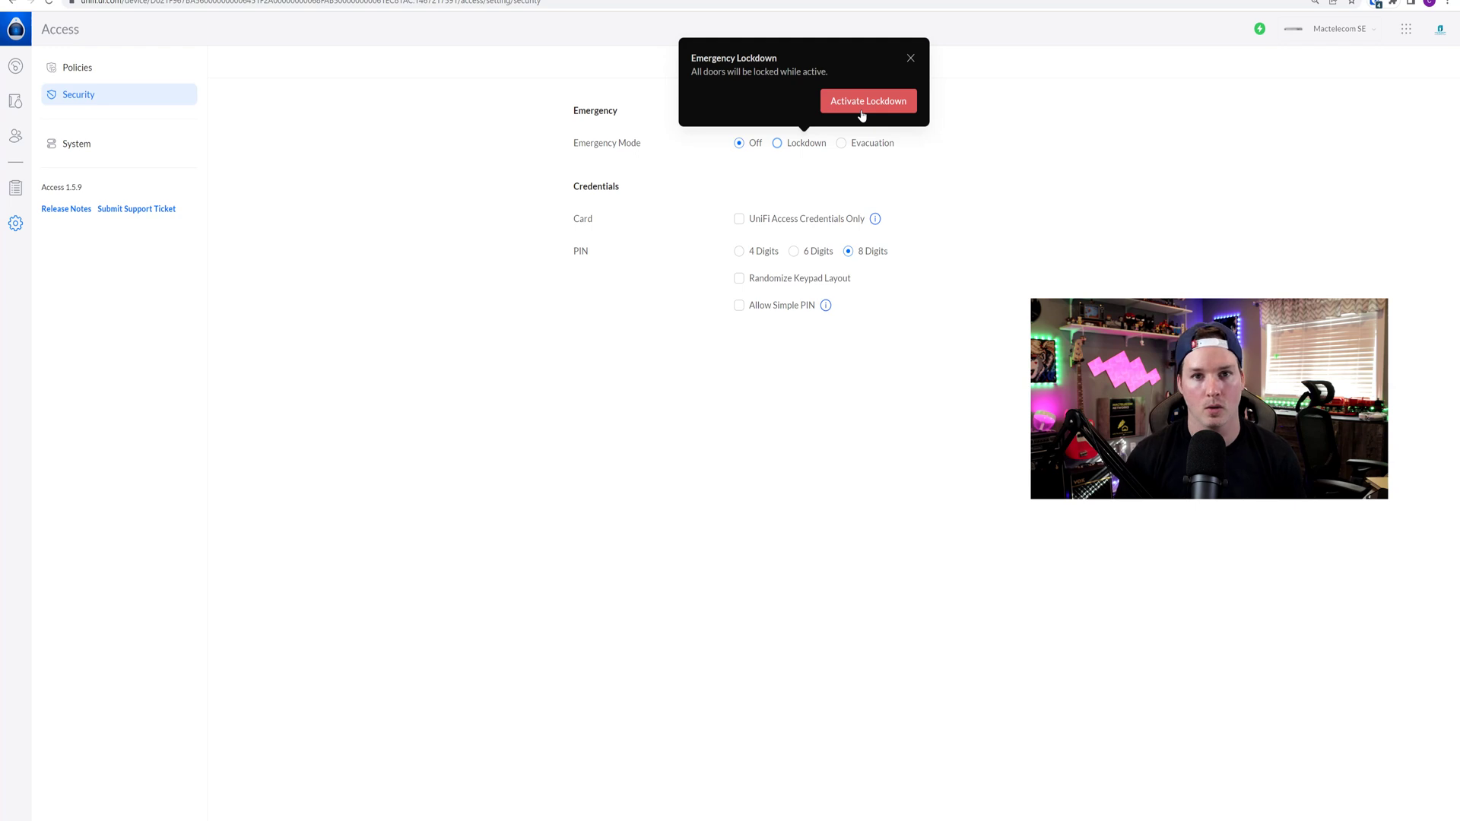
{"action": "left_click", "coordinate": [779, 545]}
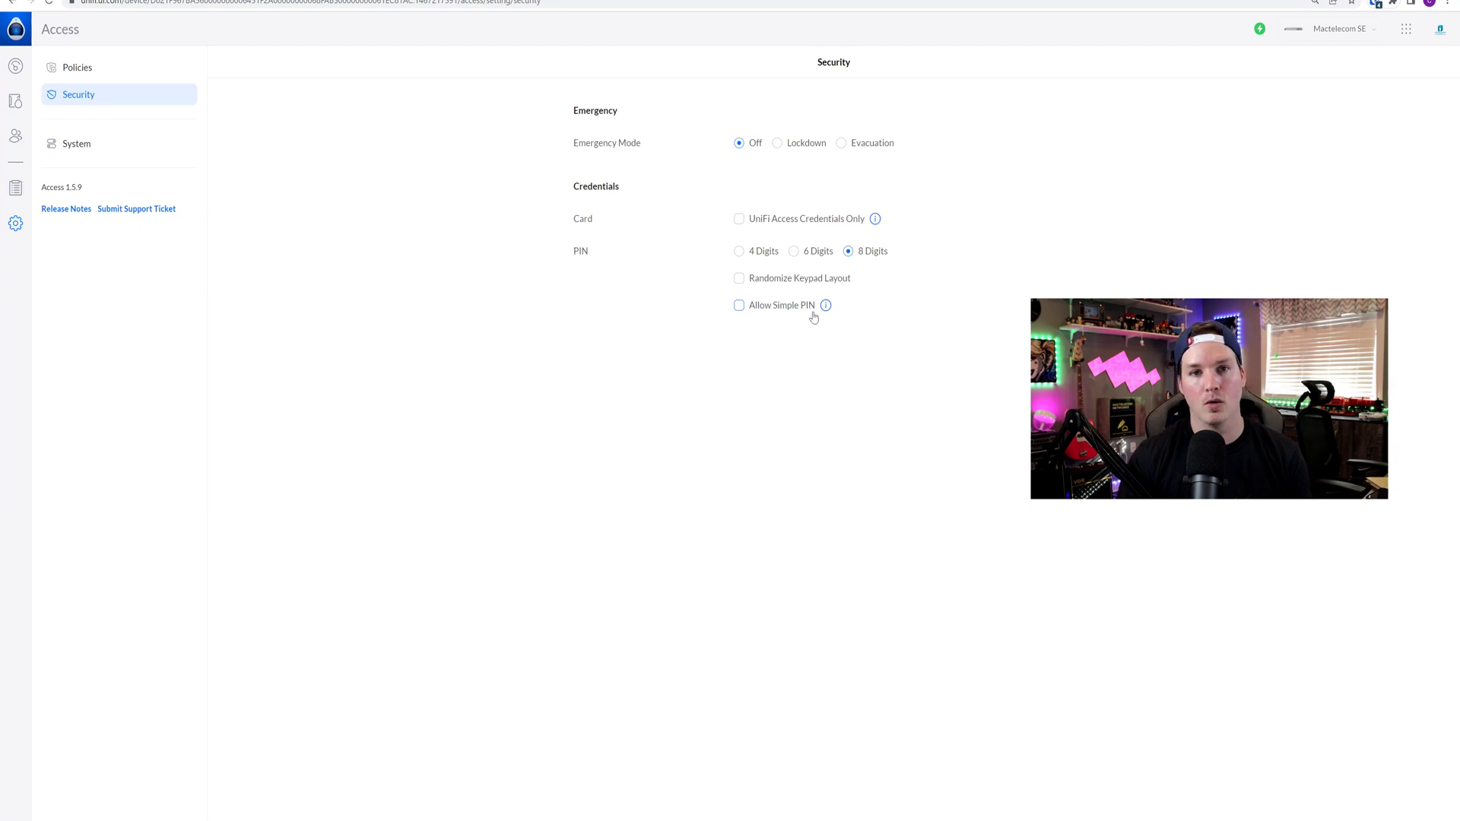
{"action": "mouse_move", "coordinate": [824, 310]}
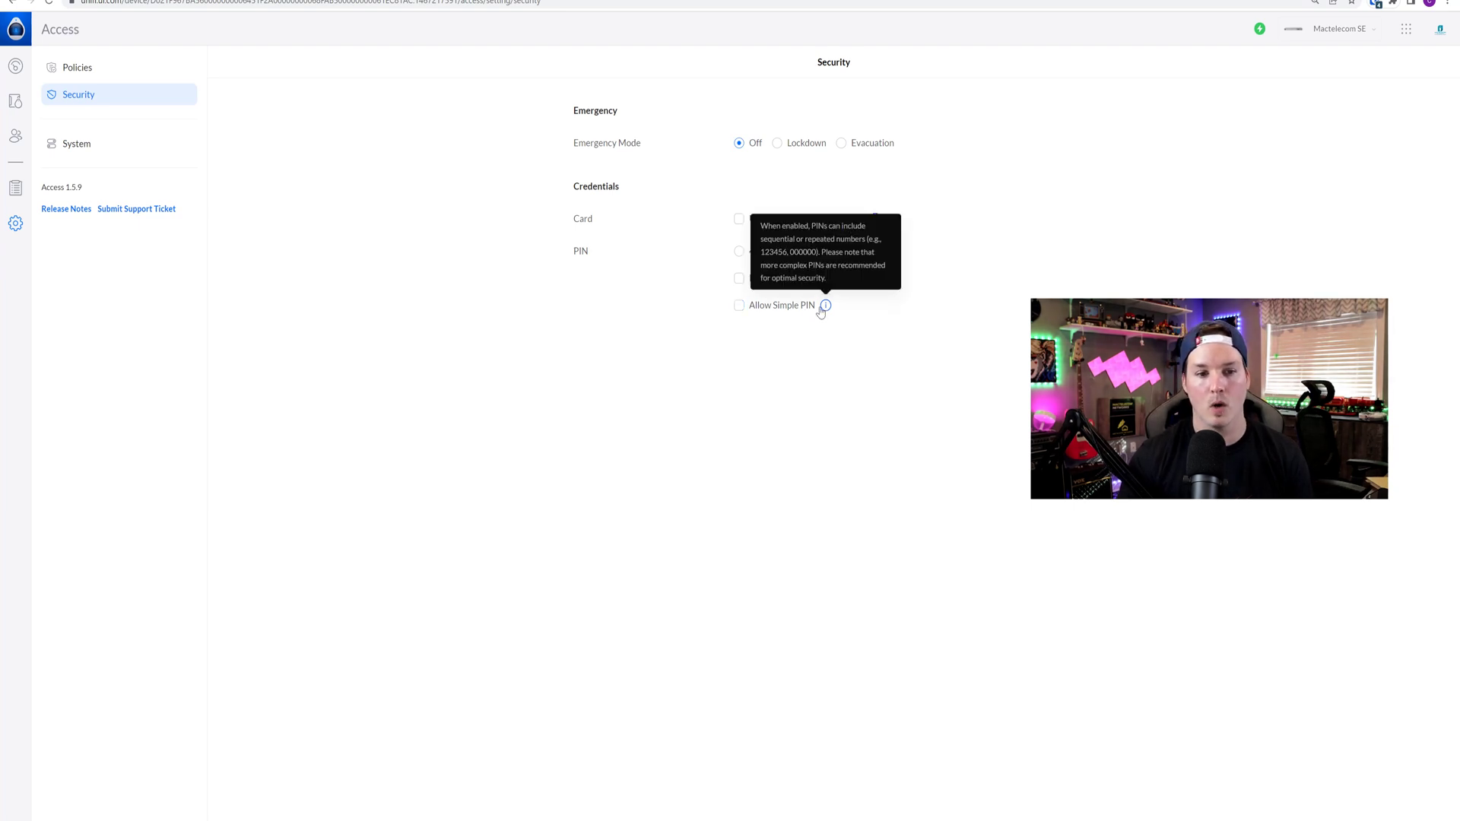